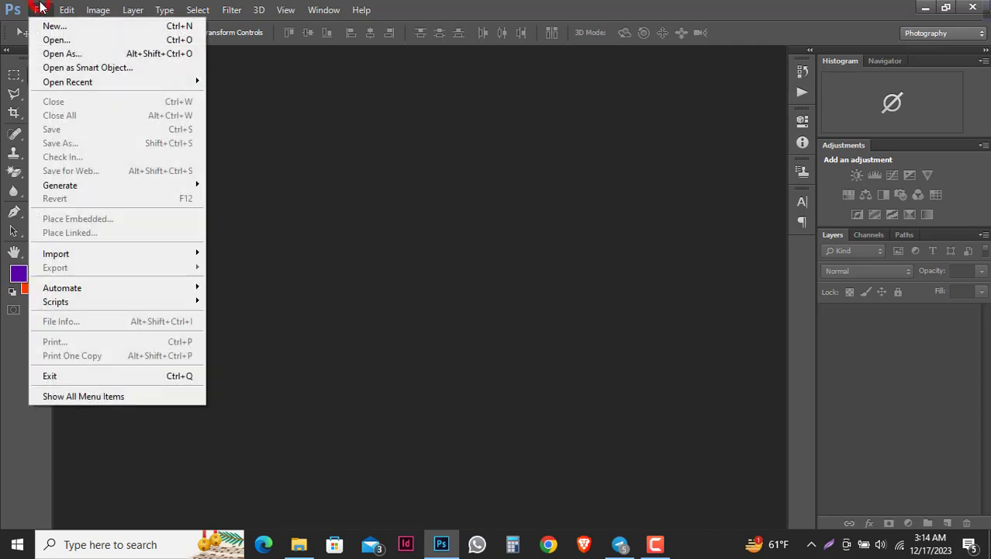
Create a 2.127 × 3.377 inch RGB document at 300 pixels/inch with white background, dock its window, and unlock the Background layer.
click(54, 27)
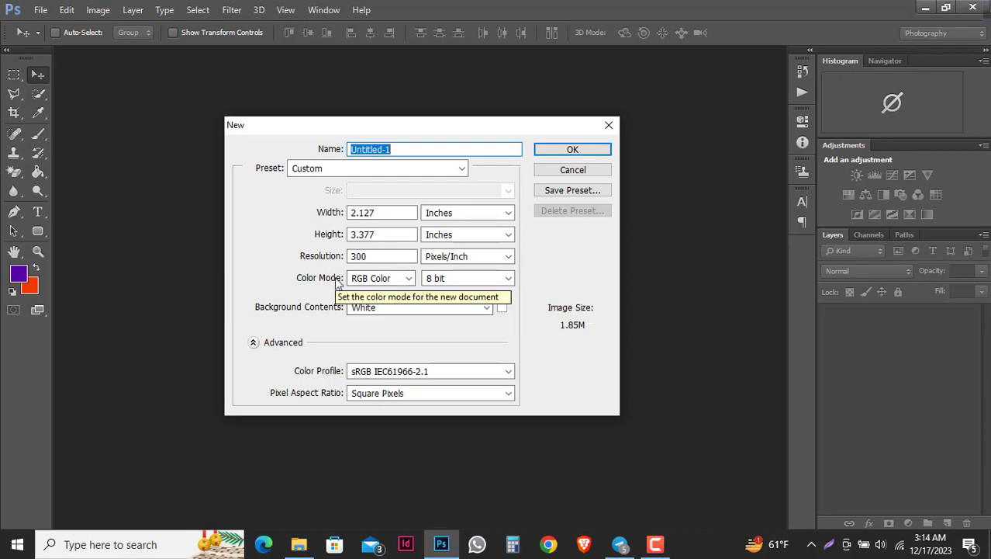
click(574, 151)
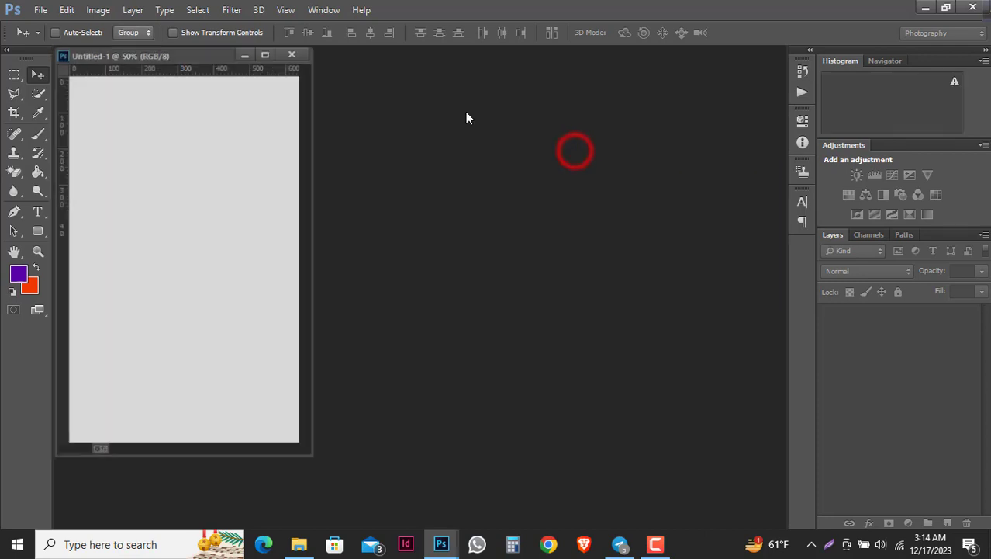
drag(205, 56, 227, 52)
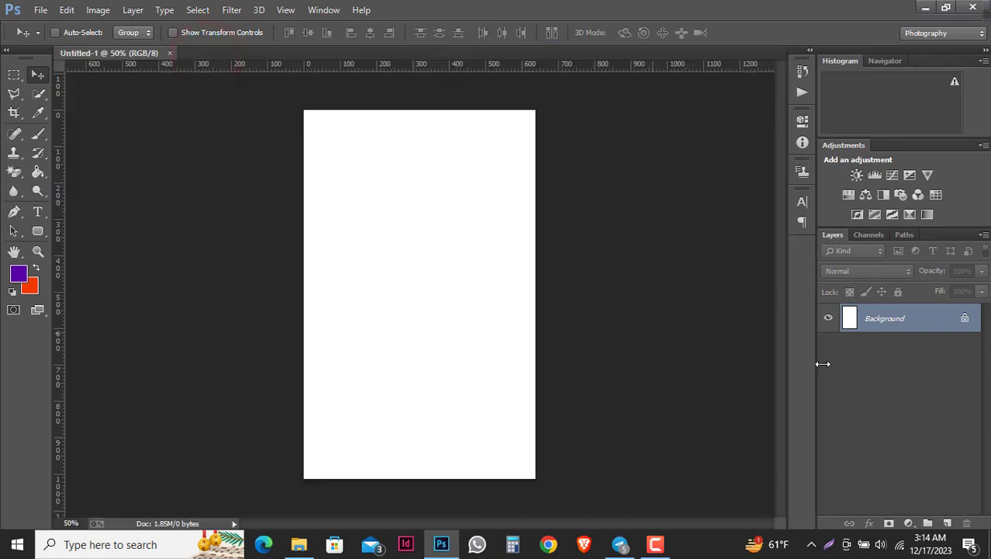
click(965, 320)
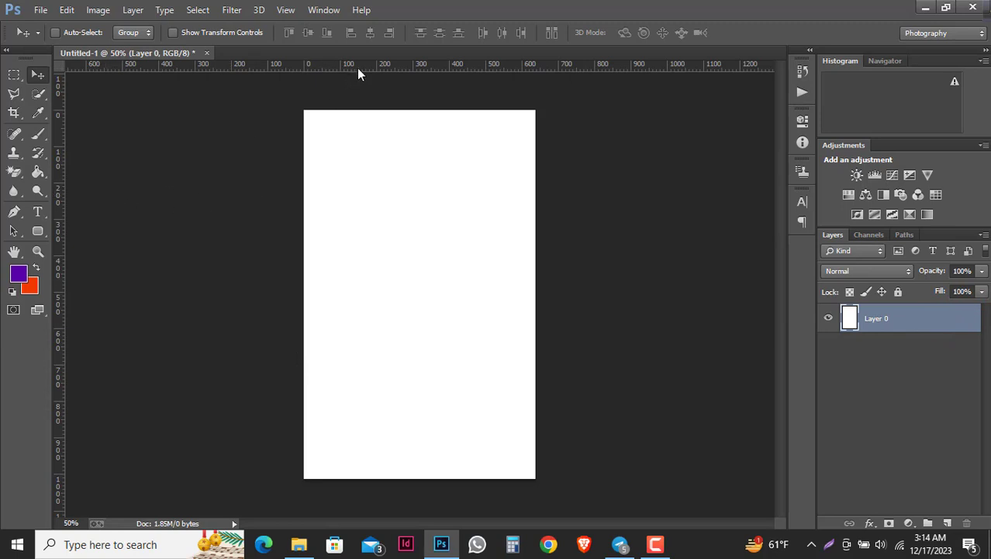
Place horizontal guides at about 915 and 830 px and vertical guides at about 105 and 530 px for the lower shape.
drag(358, 68, 346, 444)
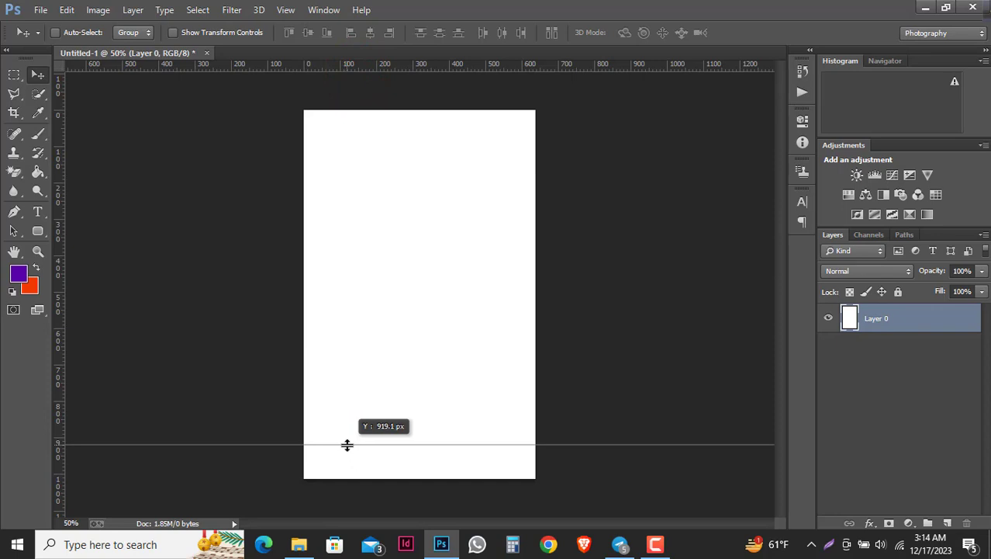
drag(347, 445, 422, 443)
drag(58, 438, 343, 420)
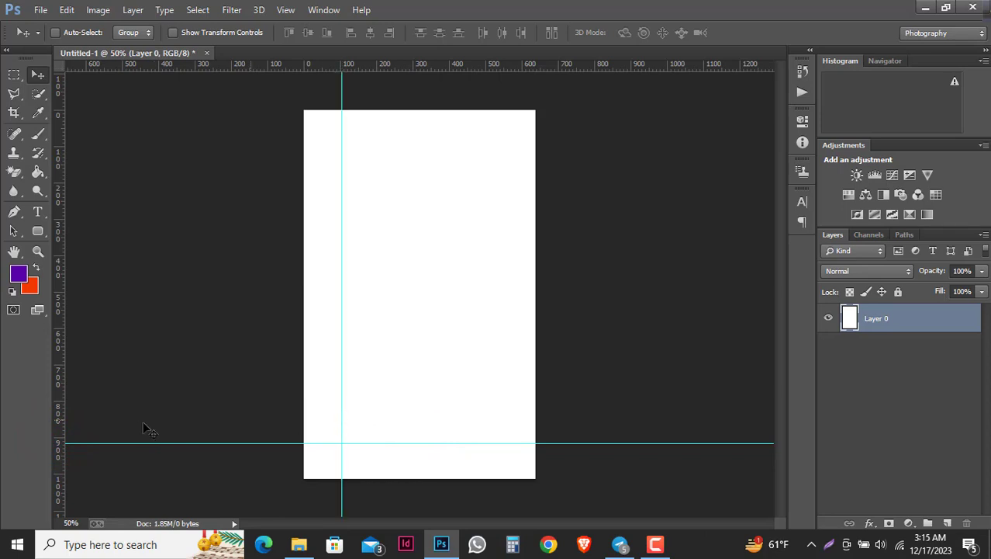
drag(60, 424, 497, 403)
drag(451, 70, 453, 413)
Place horizontal guides at about 190 and 367 px and vertical guides at about 150 and 475 px for the upper shape.
drag(383, 68, 387, 186)
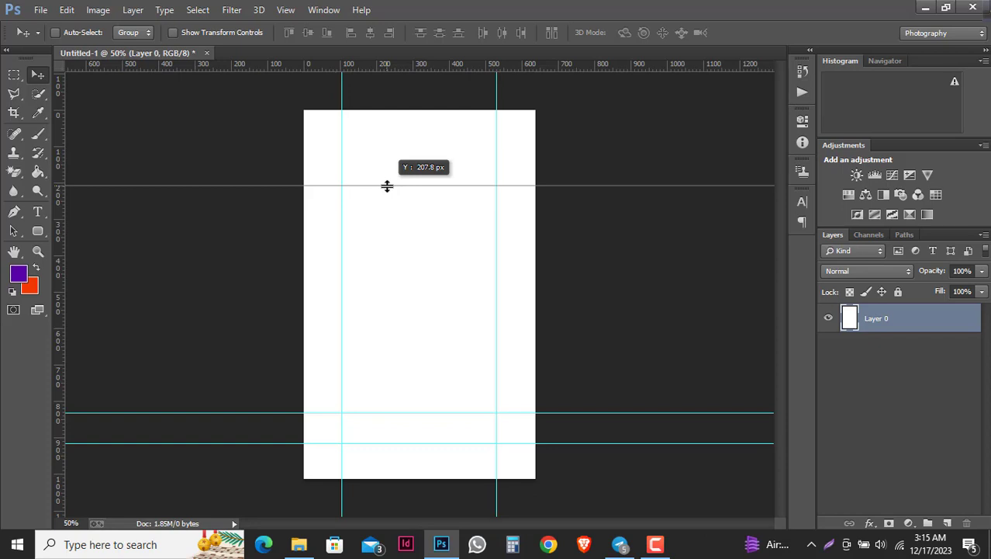
drag(387, 186, 388, 180)
drag(402, 69, 398, 244)
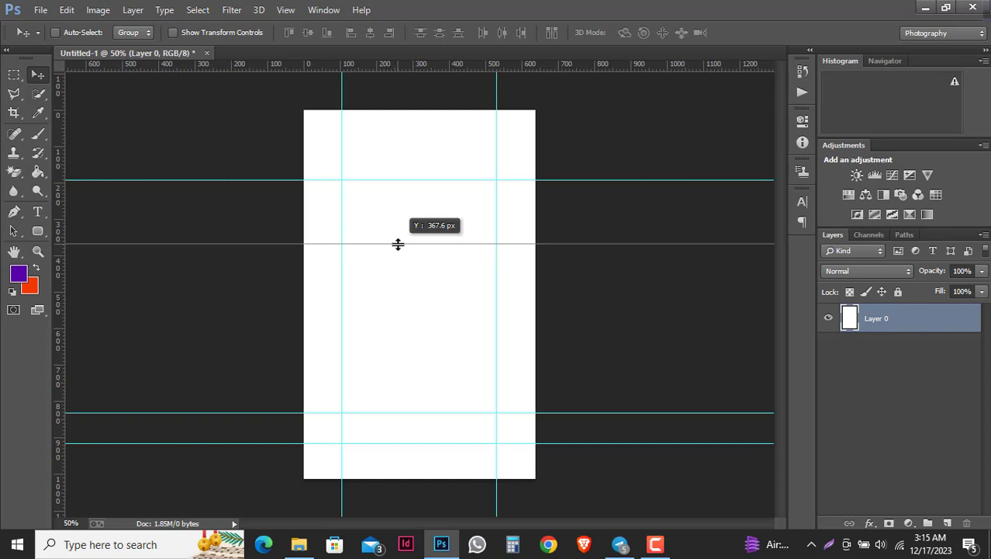
drag(398, 245, 398, 244)
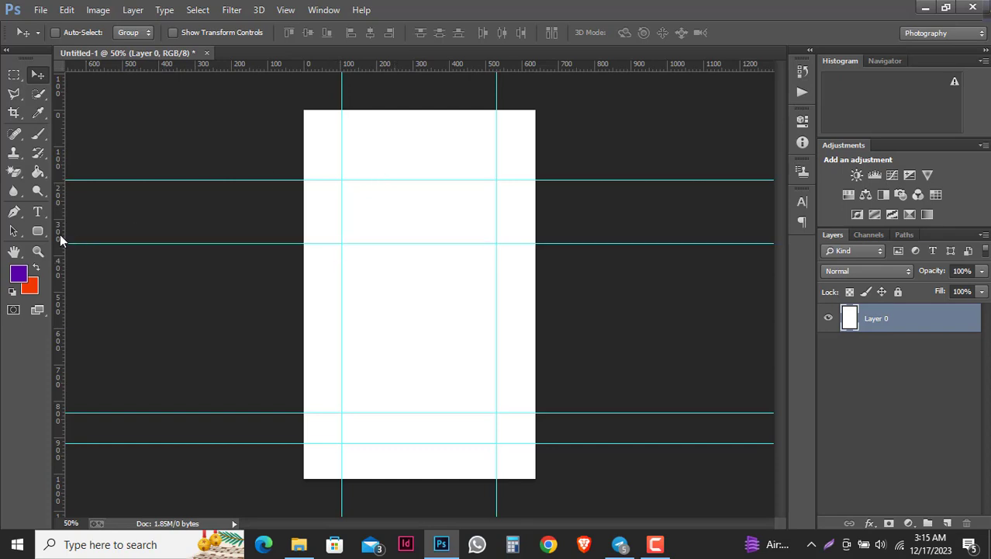
drag(61, 235, 357, 235)
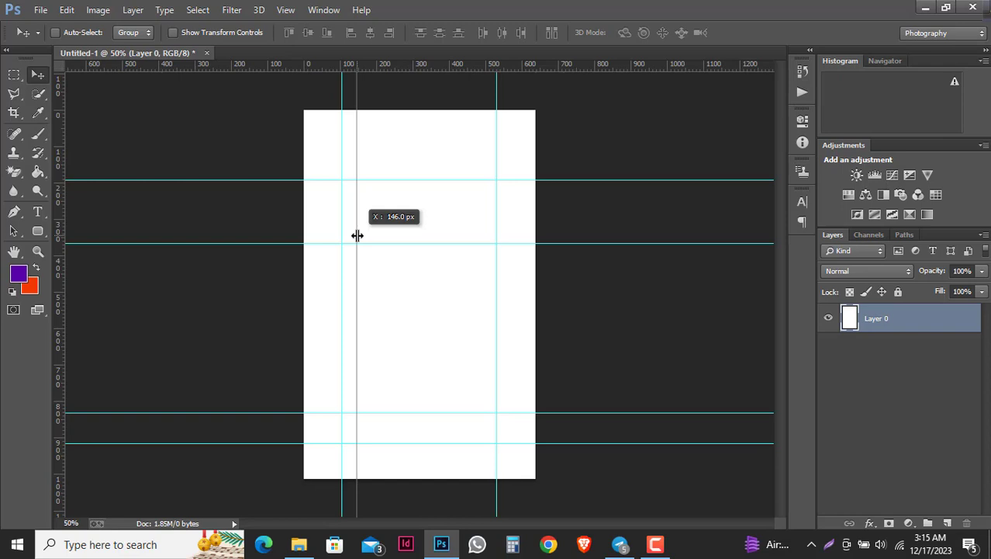
drag(357, 235, 360, 235)
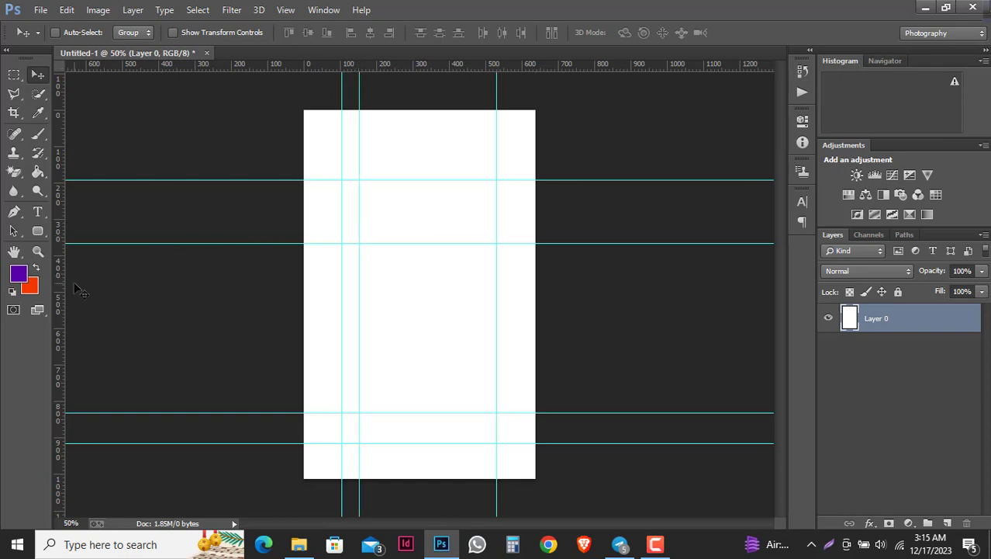
drag(62, 290, 478, 255)
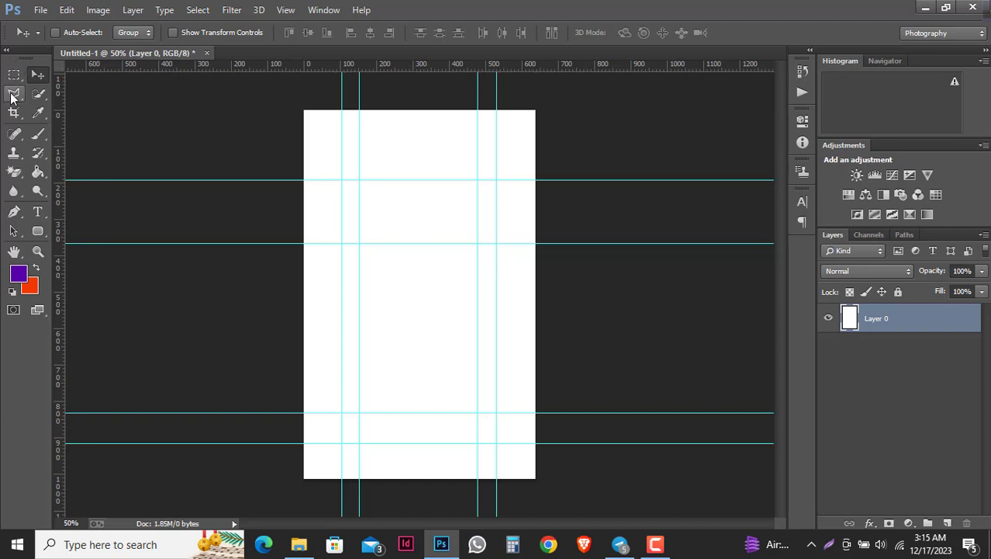
Select the canvas top with the Polygonal Lasso, slanting from both edges at the 190 px guide to the inner vertical guides at 367 px.
click(12, 95)
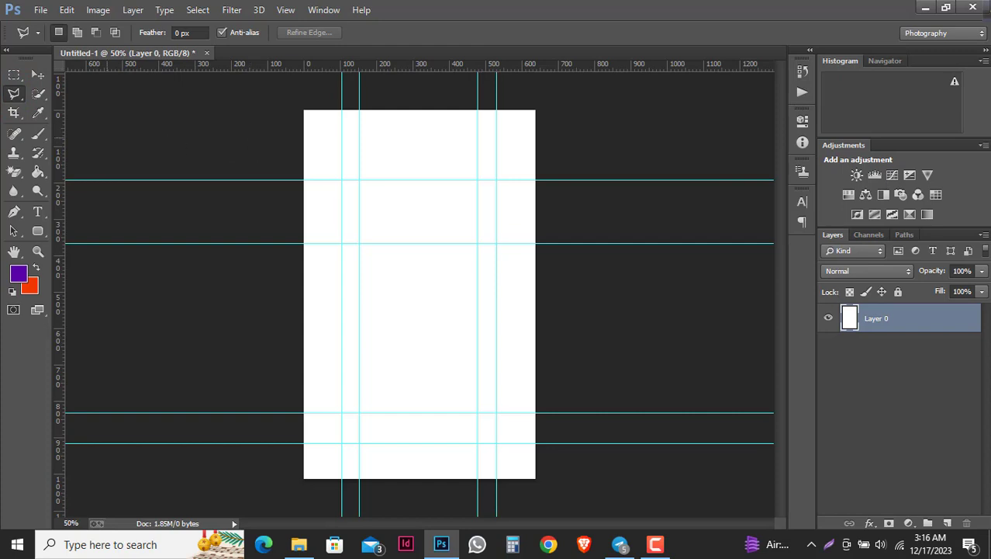
click(303, 179)
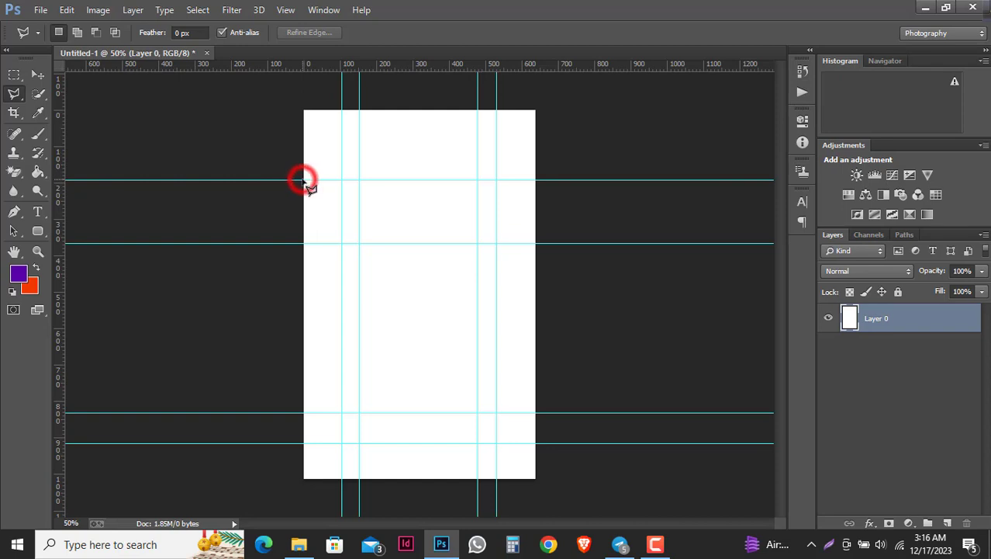
click(360, 243)
click(477, 244)
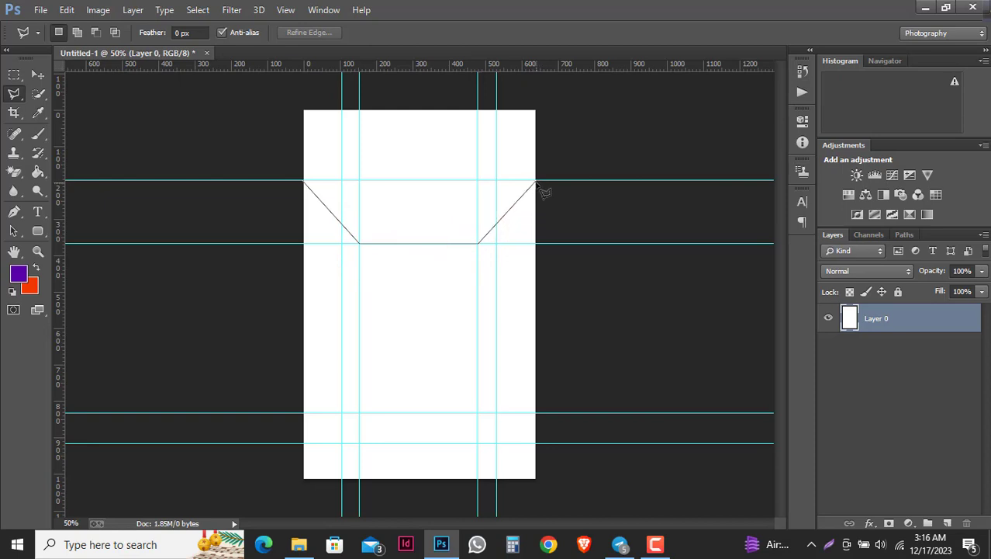
click(536, 181)
click(570, 94)
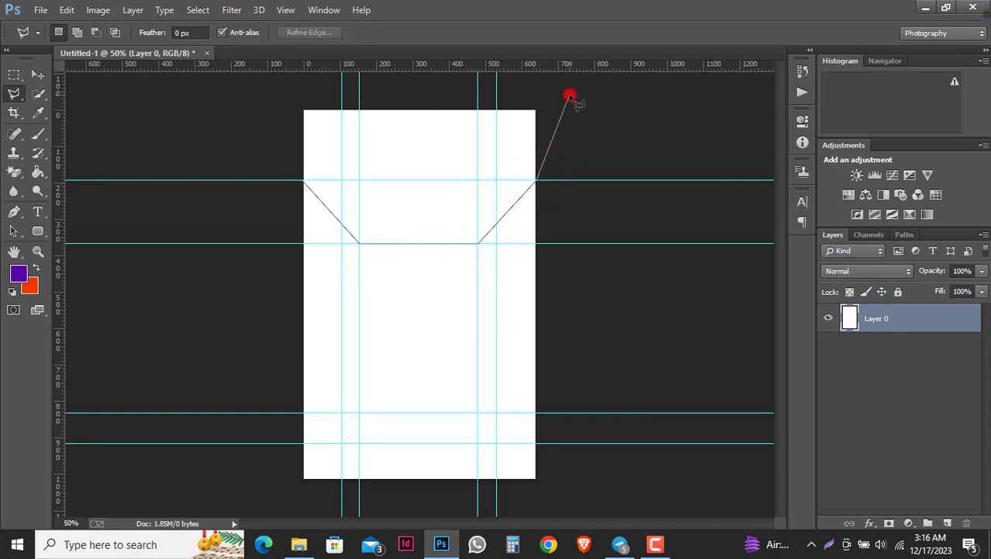
click(270, 92)
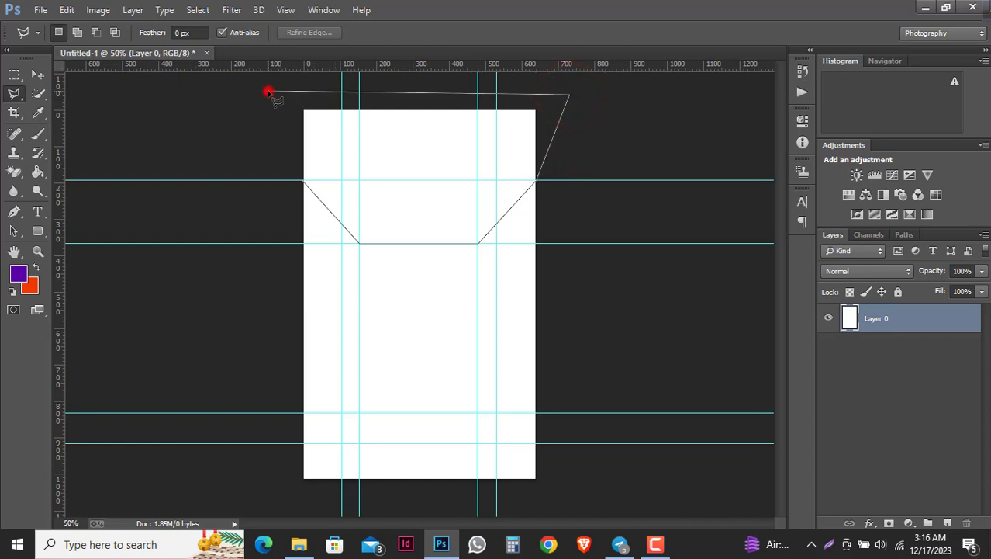
click(303, 183)
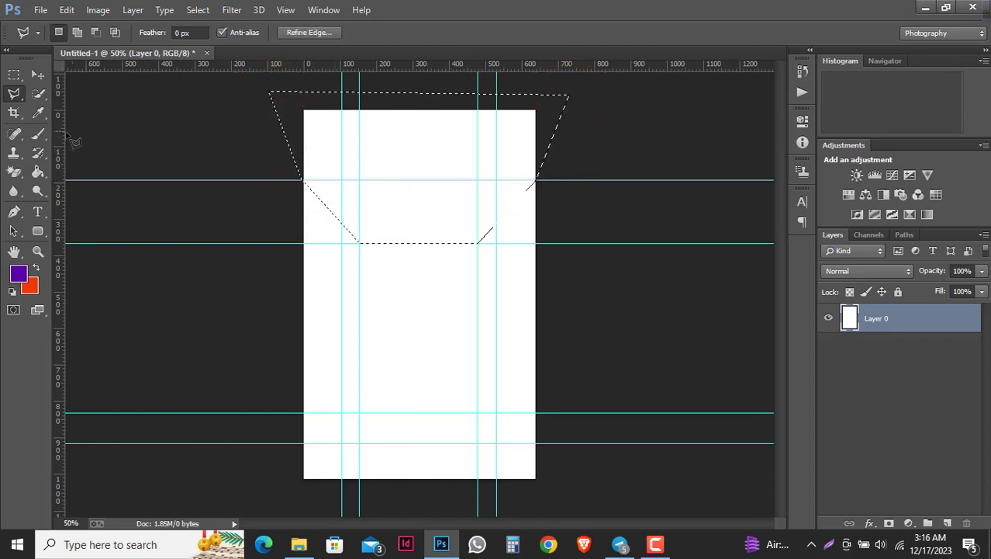
Fill the upper selection with purple #5801a8 on a new layer and deselect.
click(948, 523)
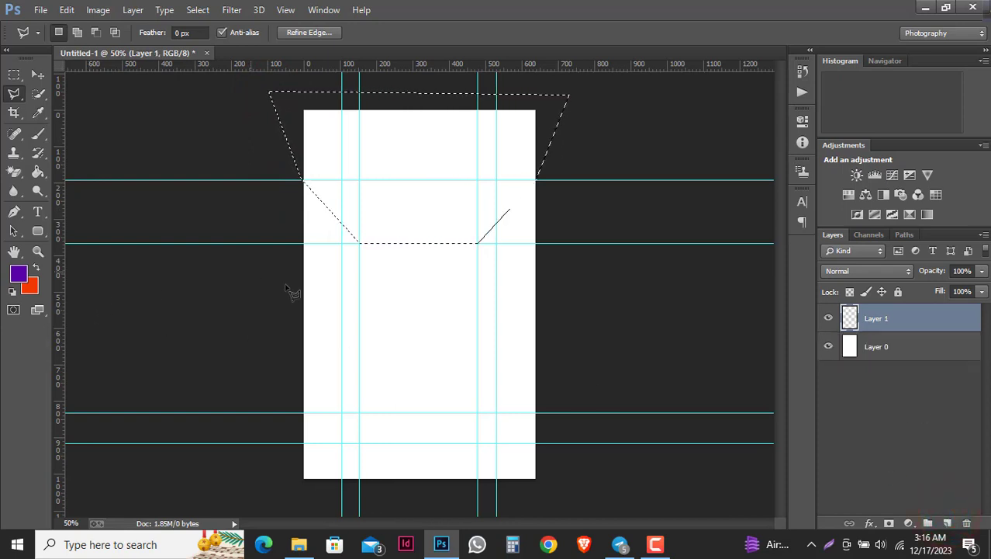
click(19, 274)
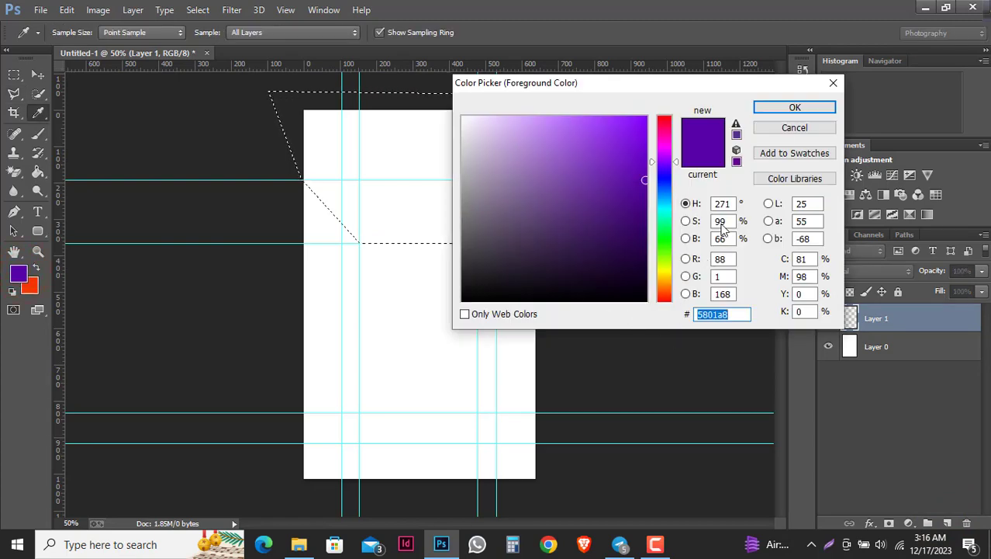
click(787, 111)
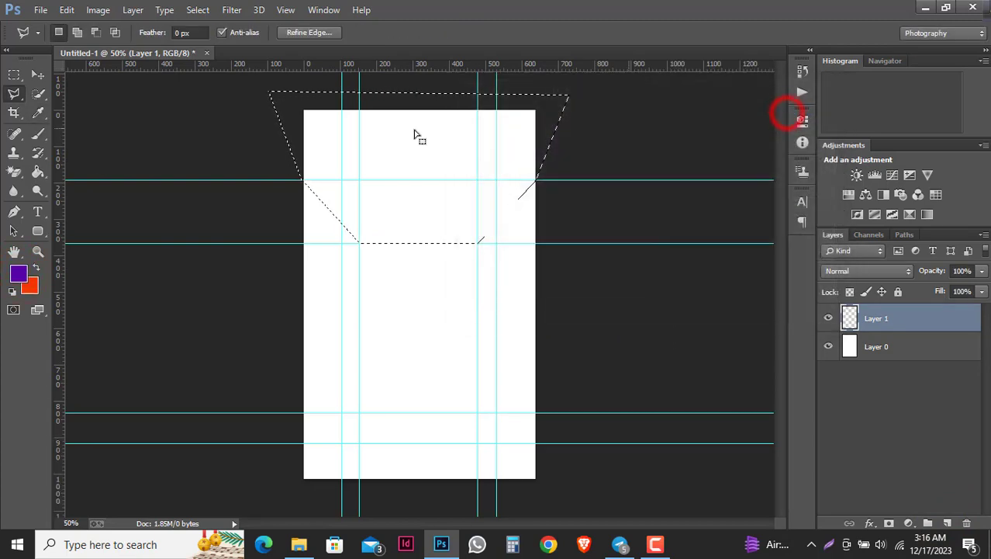
click(38, 172)
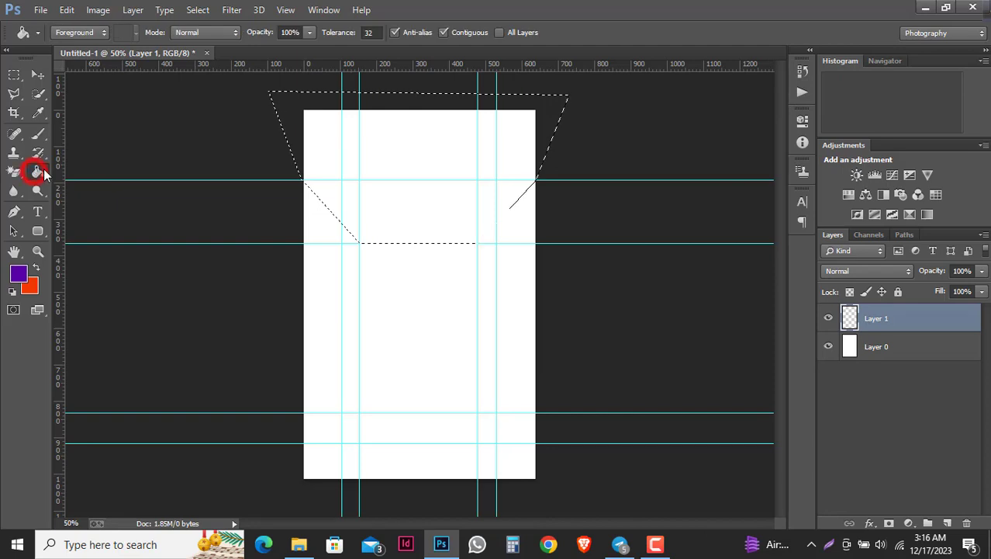
click(405, 157)
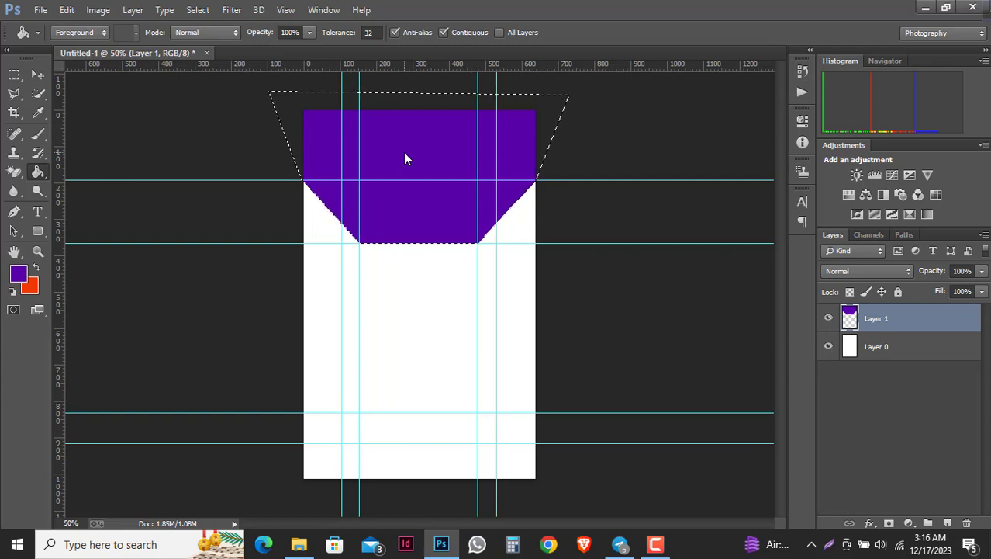
key(ctrl+d)
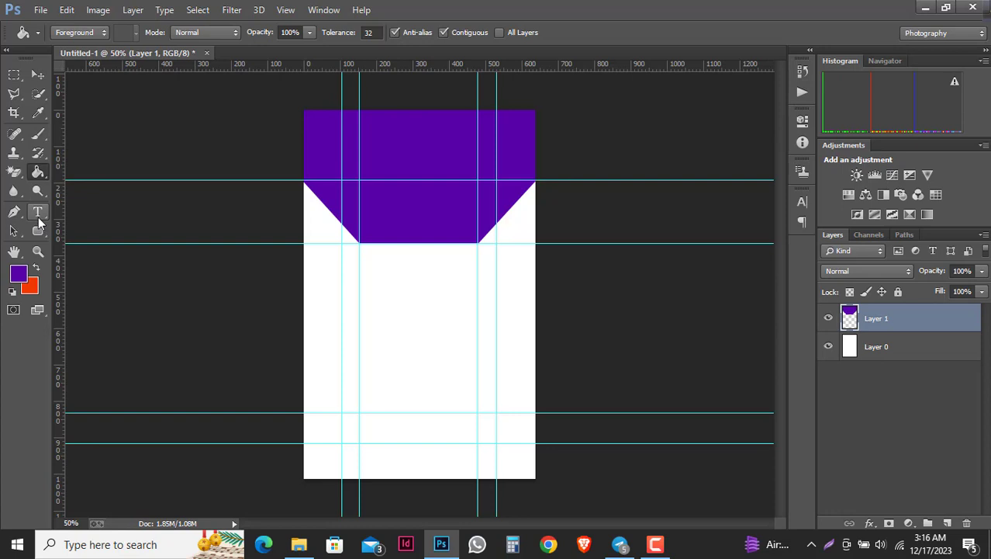
Select the canvas bottom with the Polygonal Lasso, slanting from both edges at the 830 px guide to the outer vertical guides at 915 px.
click(14, 93)
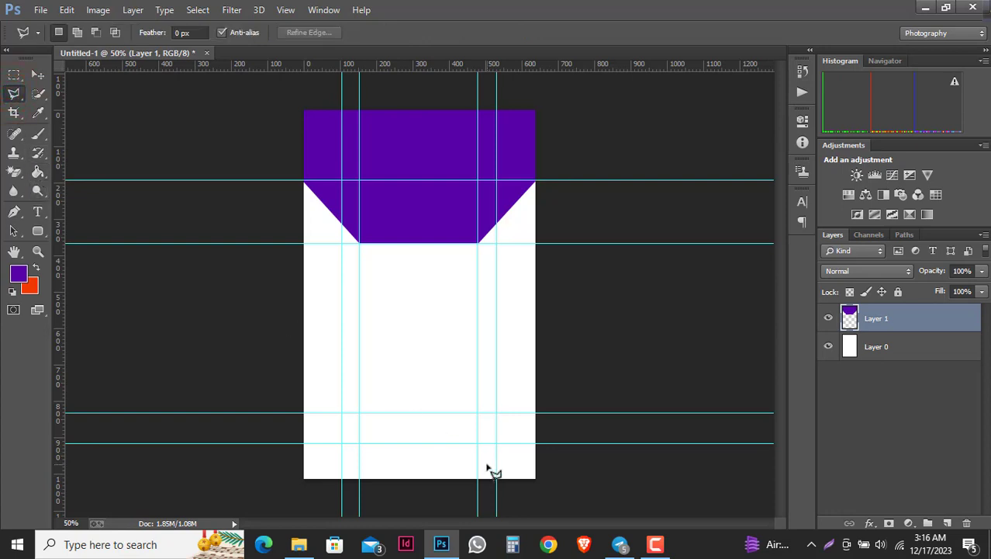
click(303, 413)
click(341, 443)
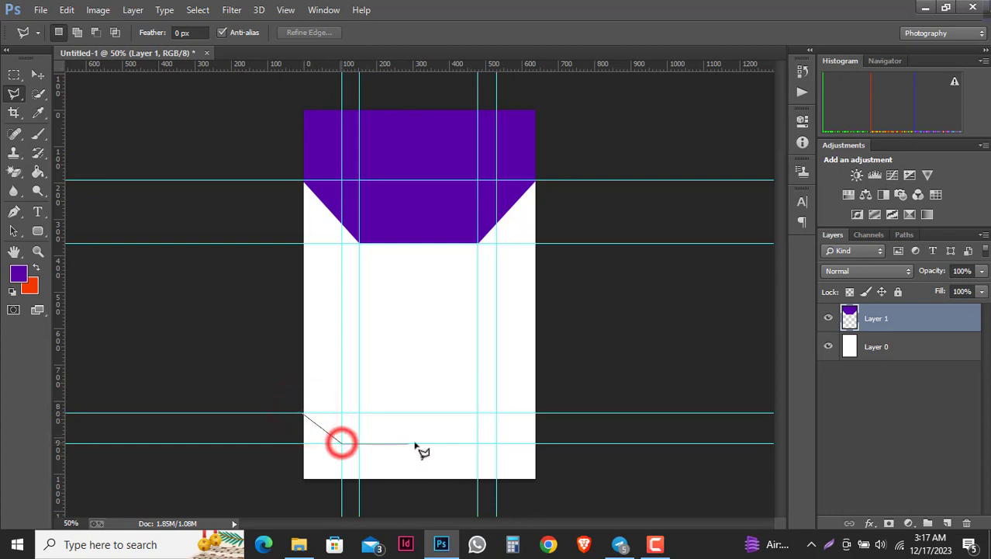
click(497, 443)
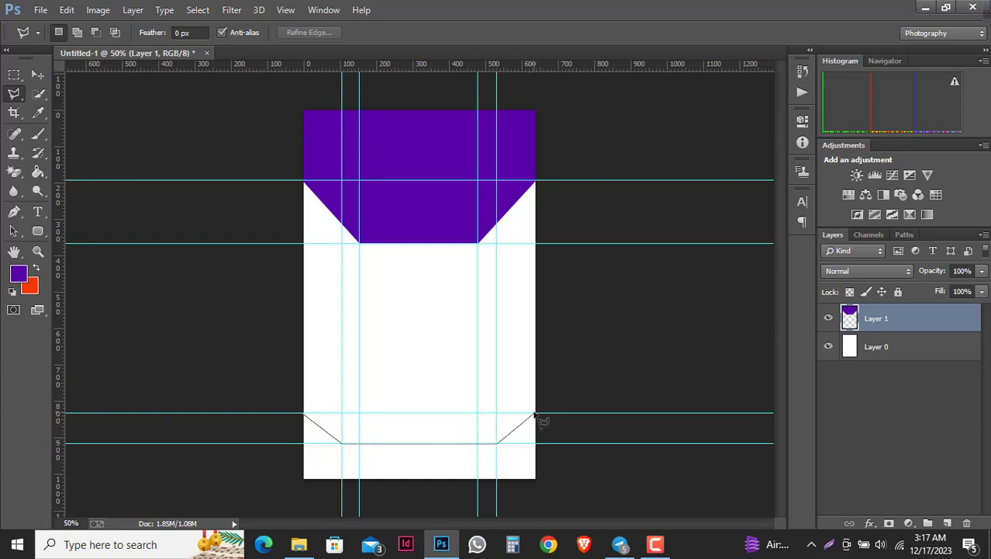
click(536, 413)
click(560, 459)
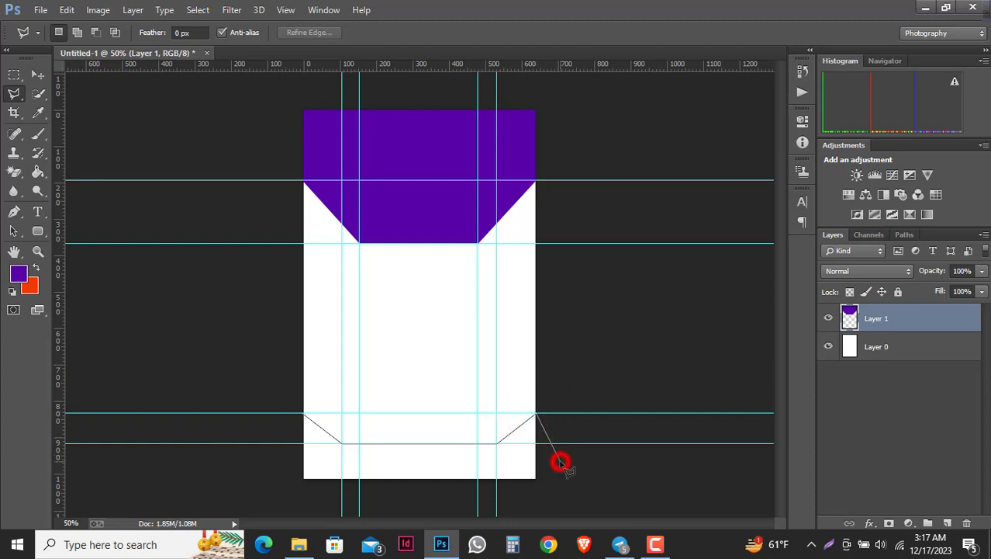
click(558, 501)
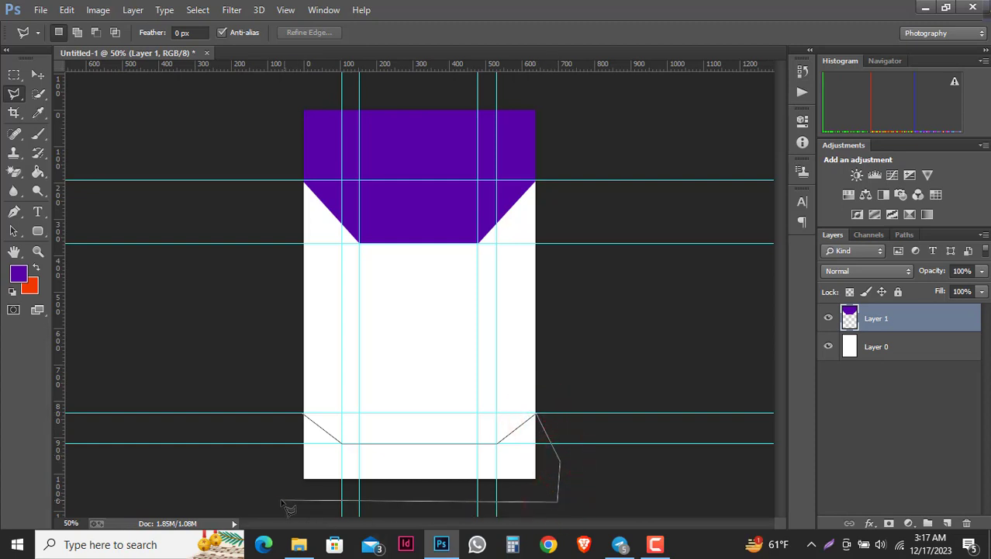
click(281, 498)
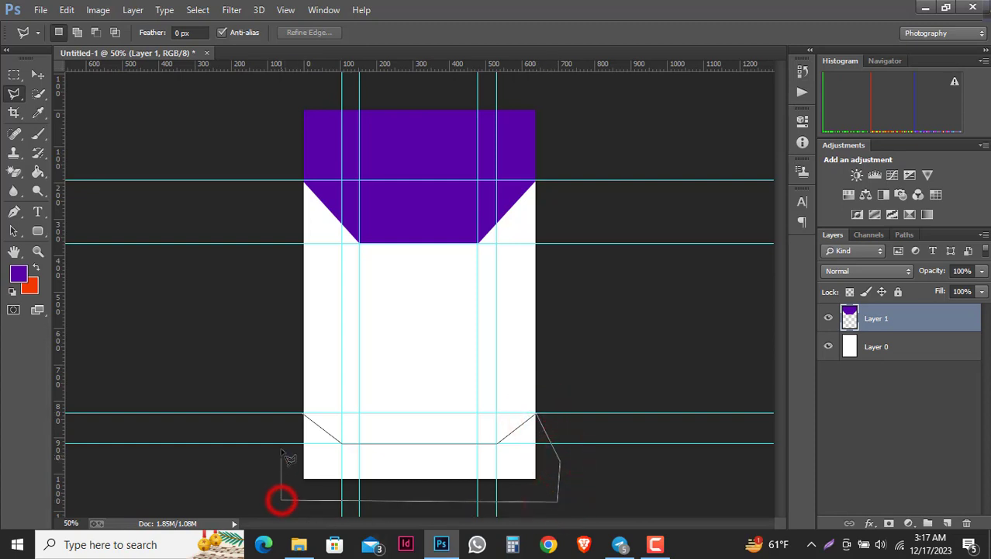
click(303, 416)
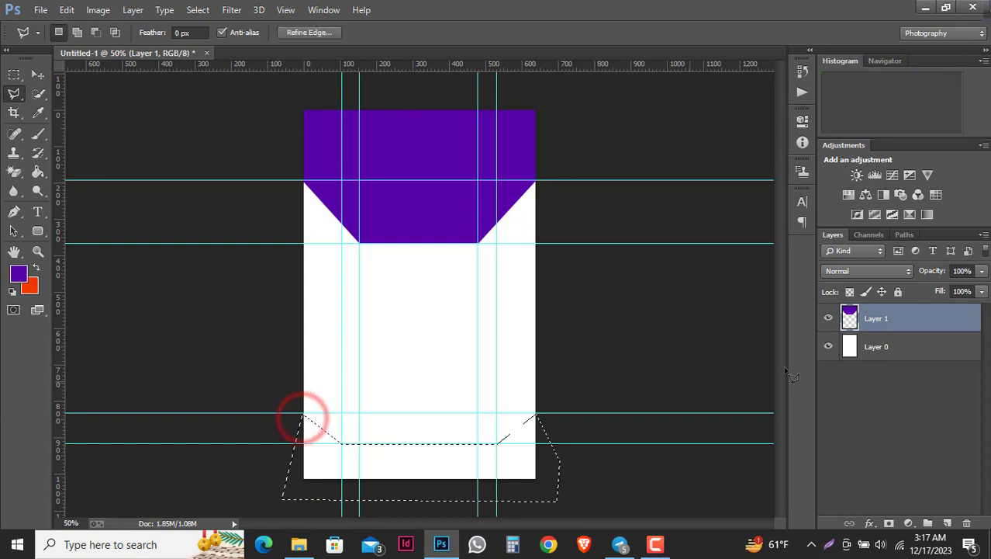
Add a new layer directly above Layer 0, fill the lower selection with the purple foreground color, and deselect.
click(923, 346)
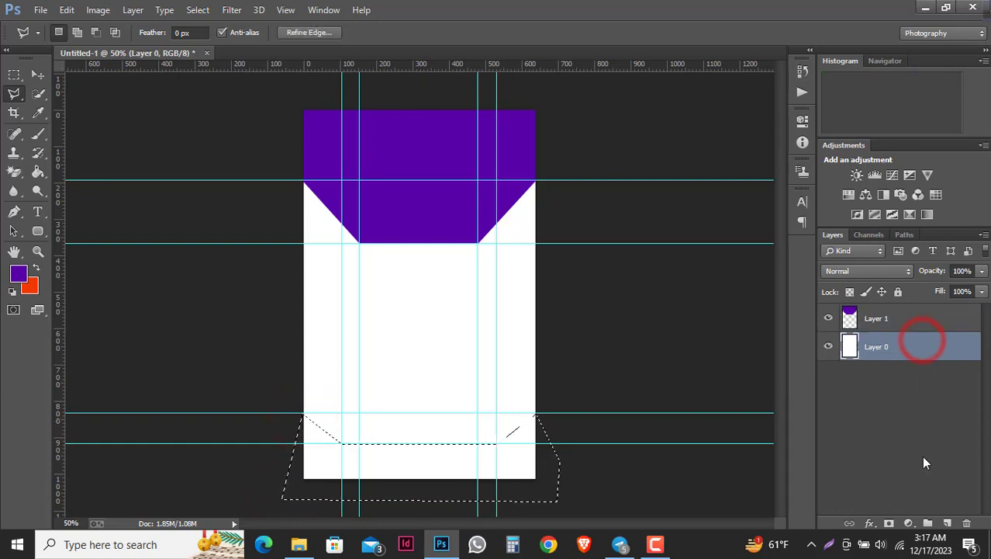
click(949, 524)
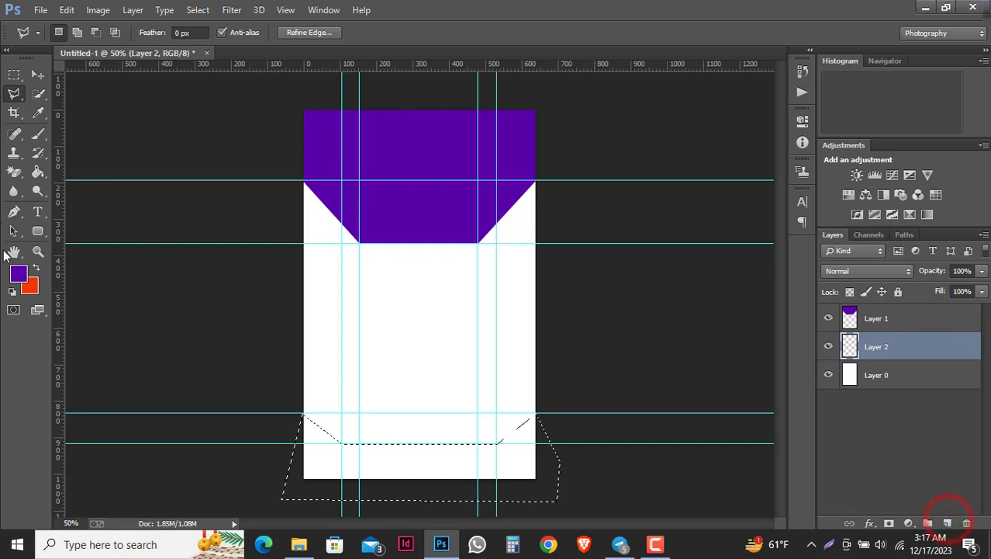
click(43, 175)
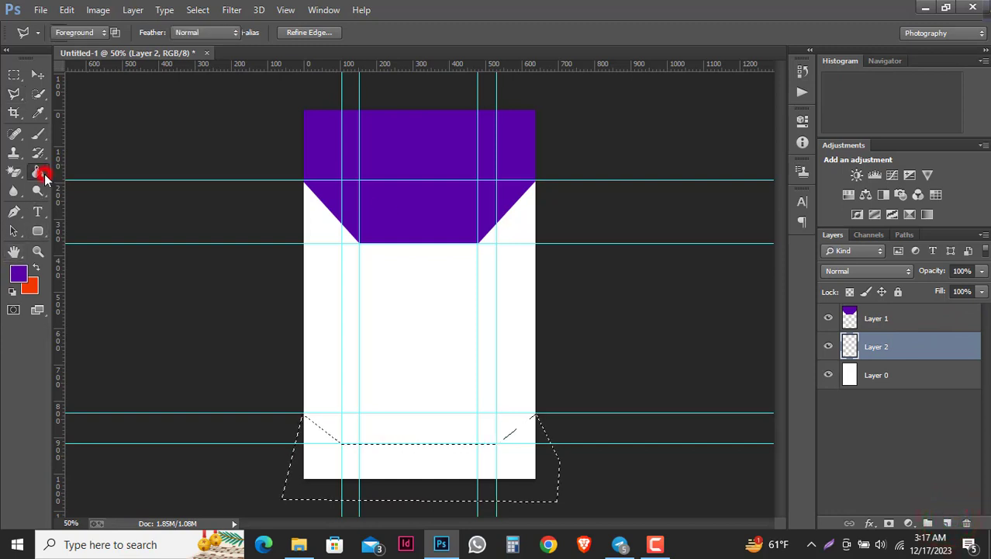
click(432, 466)
key(ctrl+d)
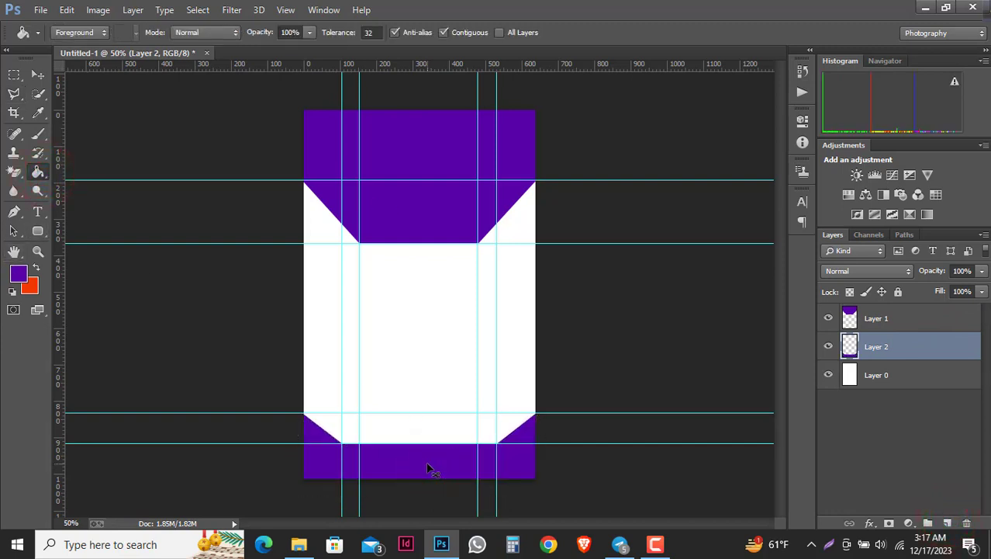
Place logo.png from the Desktop's Back folder as a linked layer above Layer 1, scaled to 7.20%.
click(901, 346)
click(903, 318)
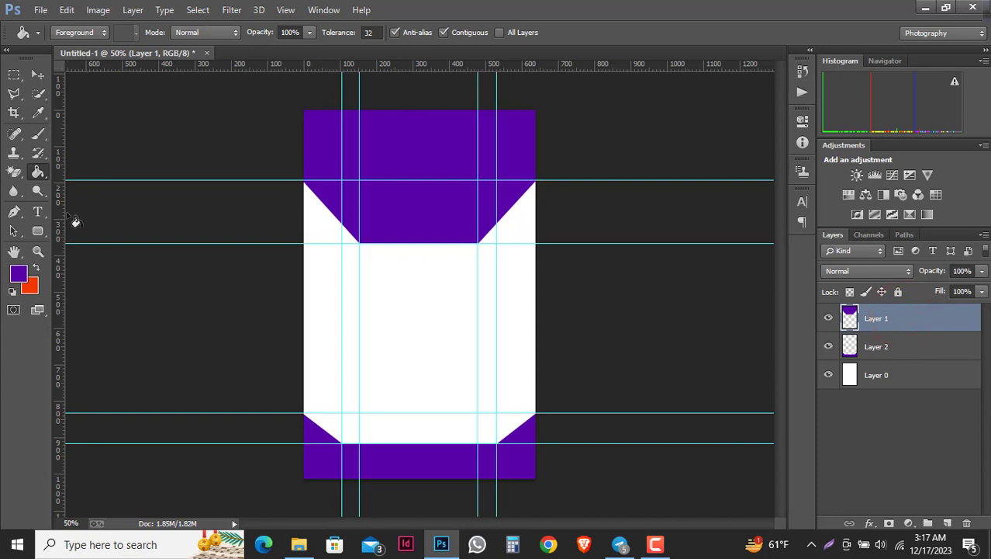
click(35, 76)
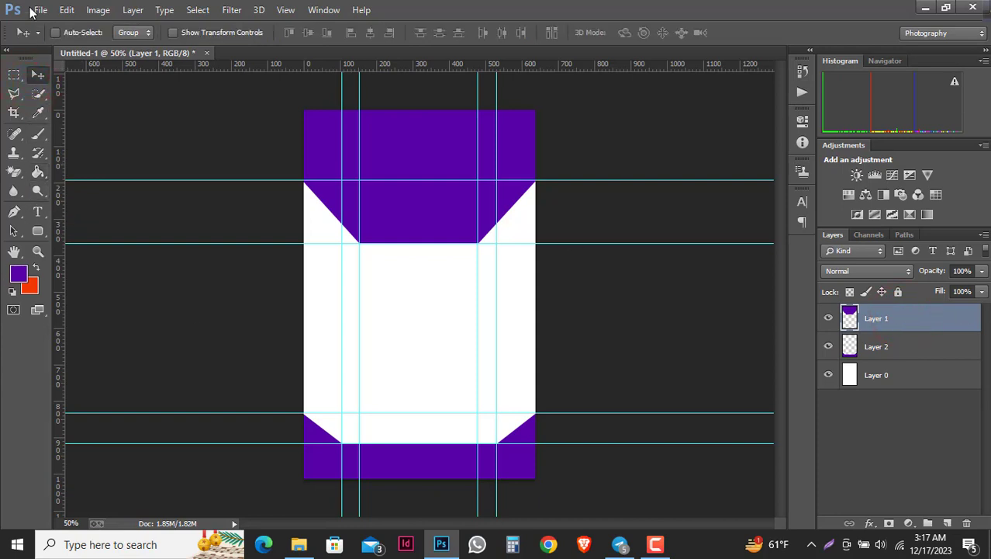
click(40, 10)
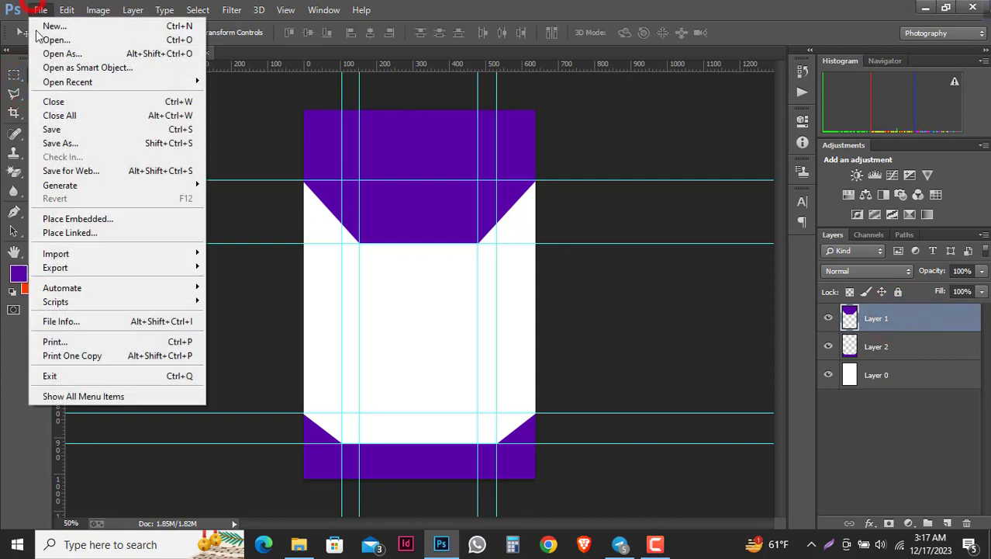
click(87, 233)
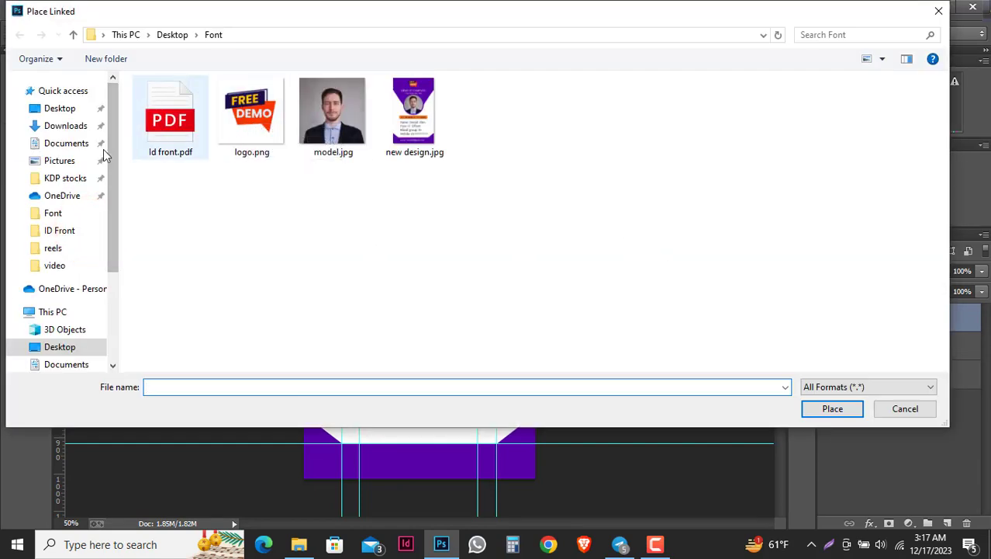
click(60, 107)
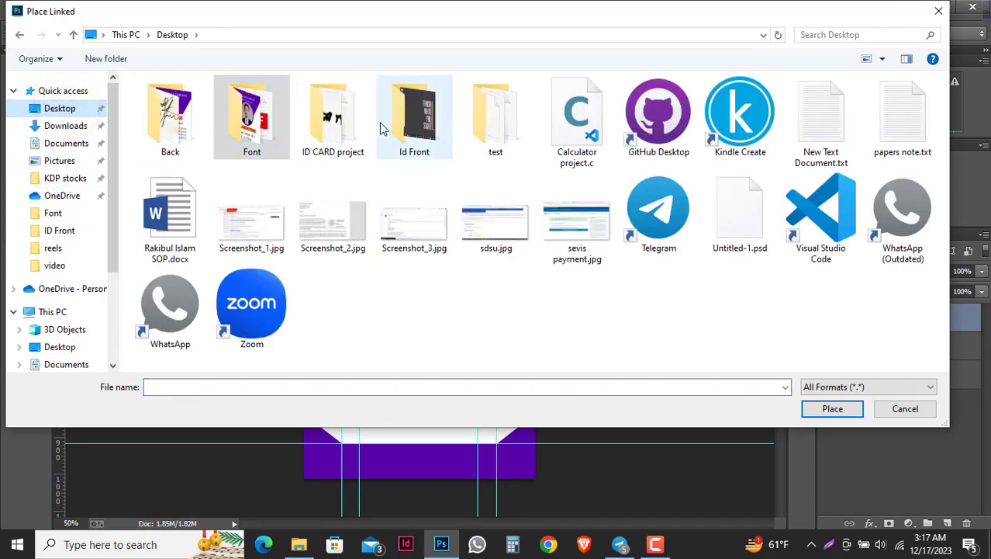
double_click(171, 130)
double_click(341, 118)
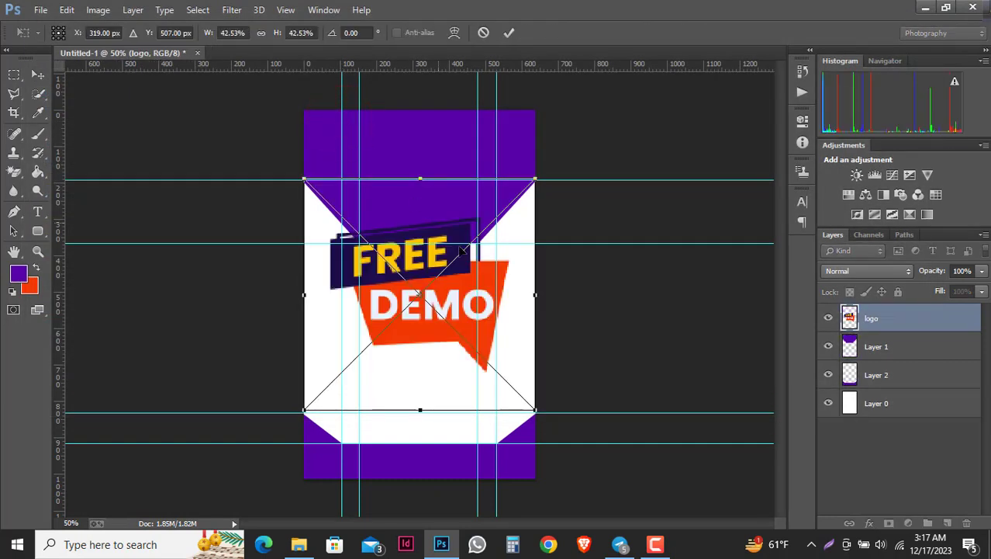
drag(536, 412, 449, 309)
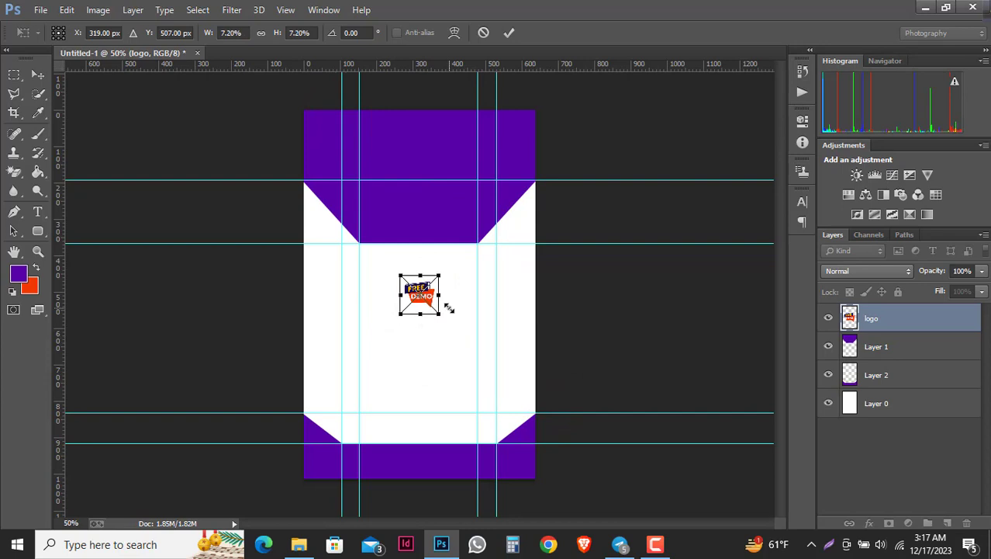
click(509, 33)
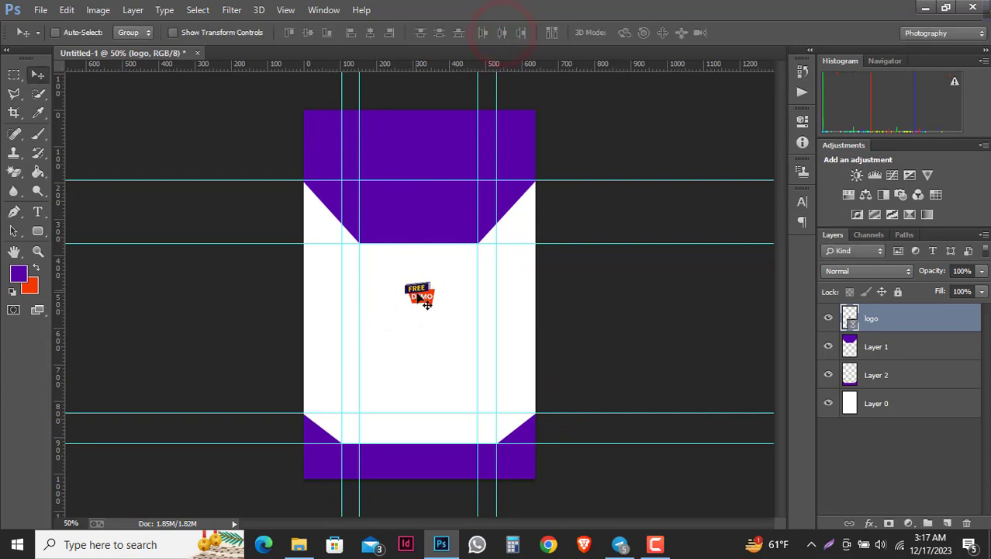
Move the logo up into the upper purple shape, horizontally near the card's center and well above the 190 px guide.
drag(420, 299, 412, 148)
key(ctrl+t)
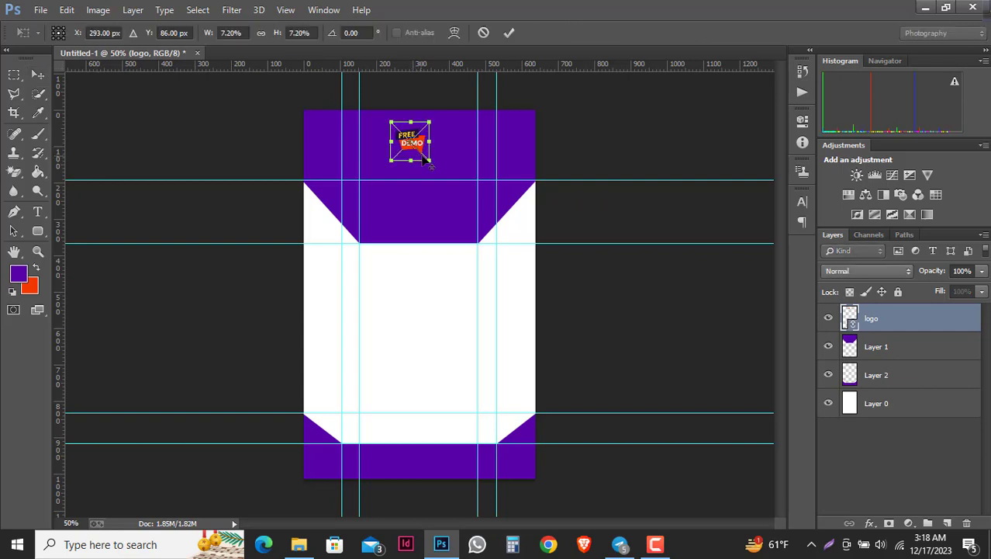
click(507, 33)
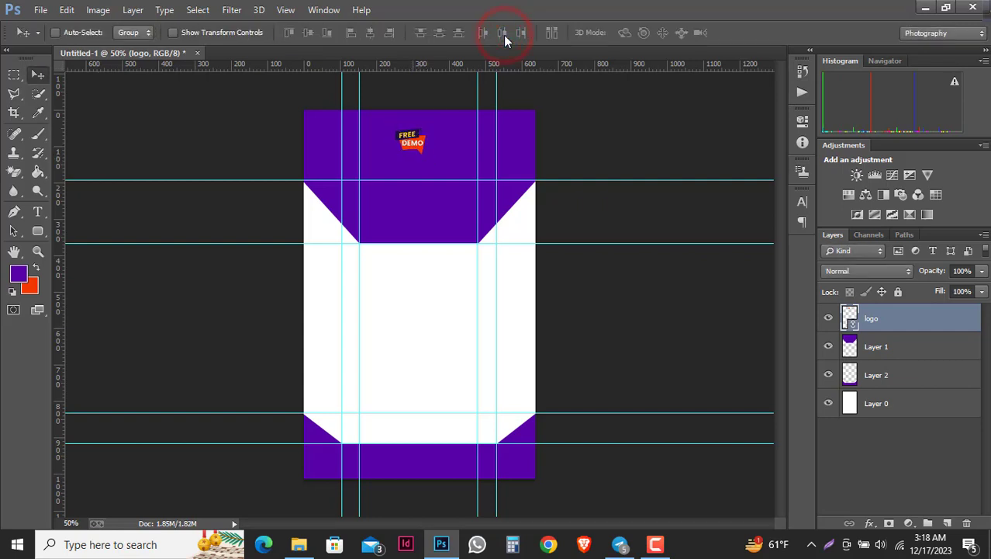
key(Up)
key(Up)
key(Up)
key(Up)
key(Up)
key(Right)
key(Right)
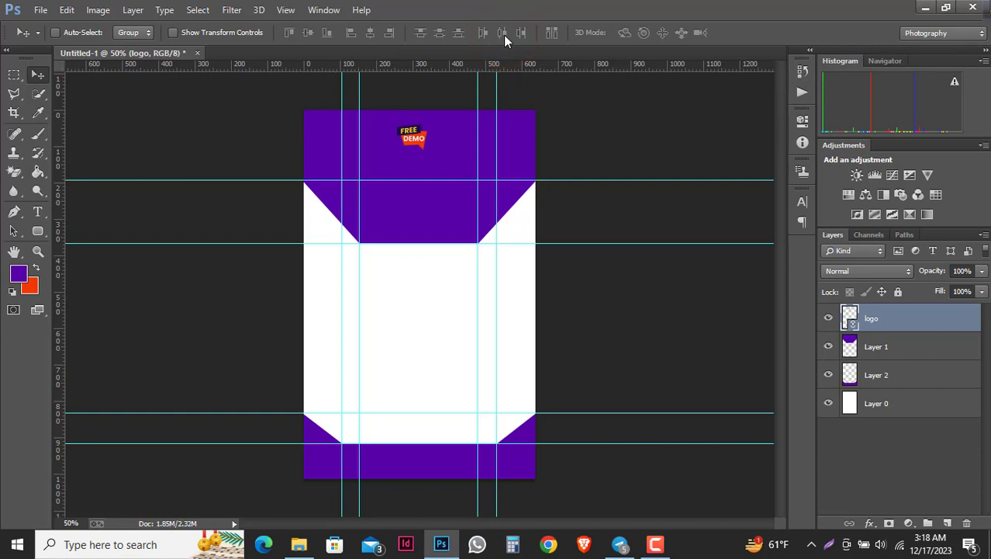
key(Right)
key(Right)
key(Right)
key(Right)
Place the linked image adobe-express-qr-code (1).png directly above Layer 1, scaled to 10.27%.
click(903, 349)
click(41, 9)
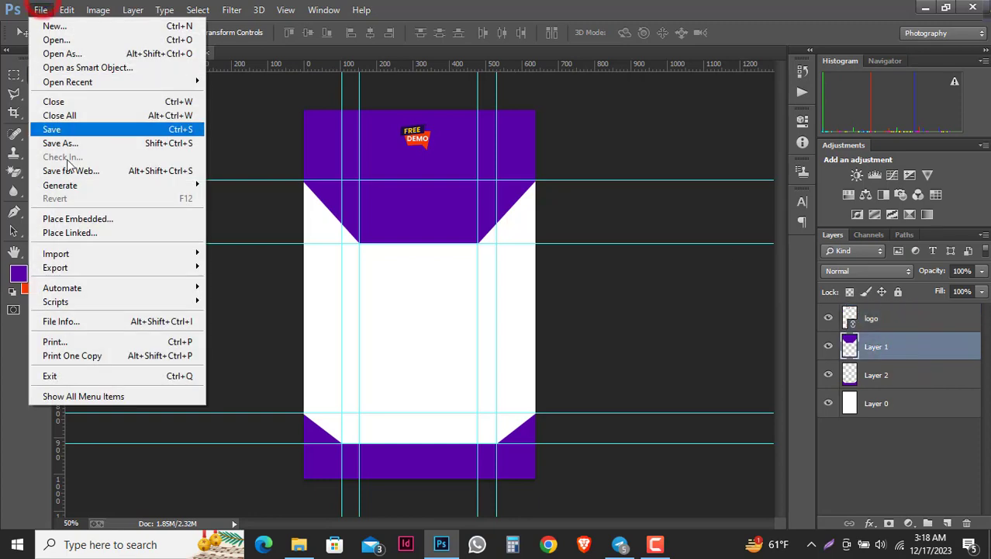
click(73, 232)
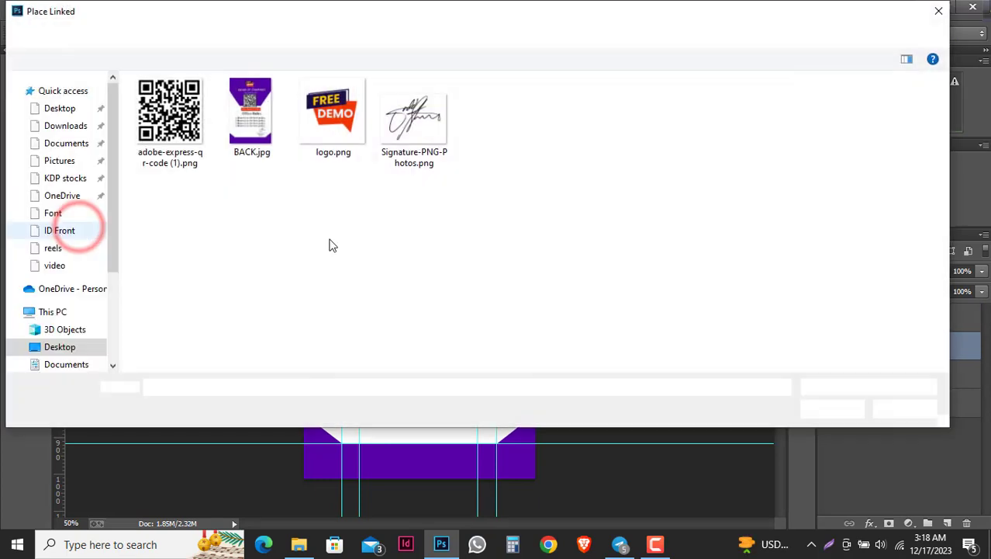
double_click(162, 134)
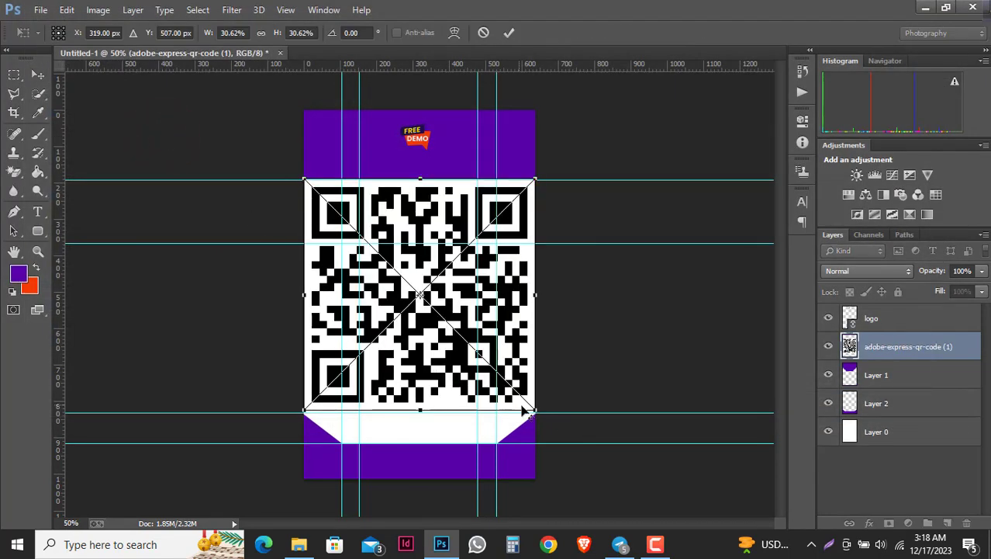
drag(537, 410, 465, 325)
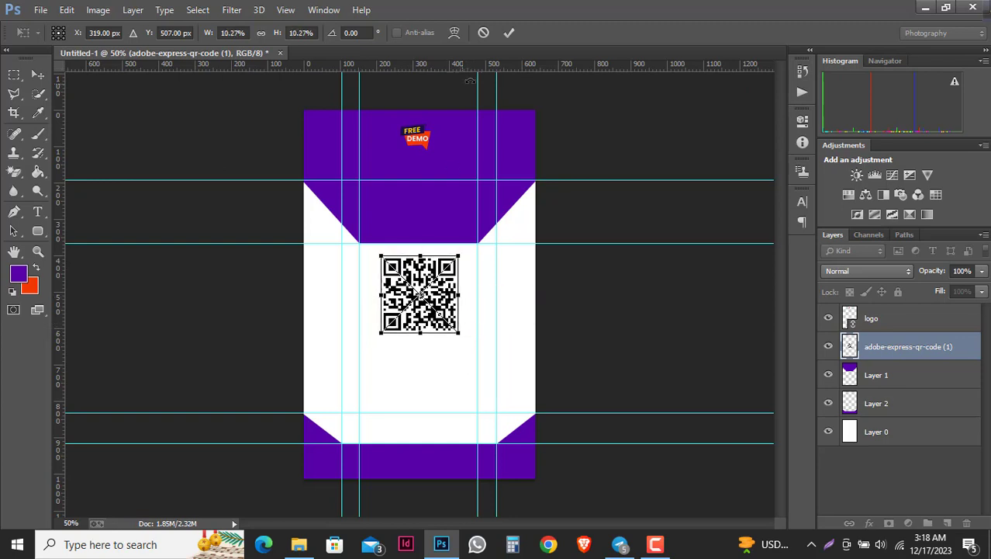
click(509, 32)
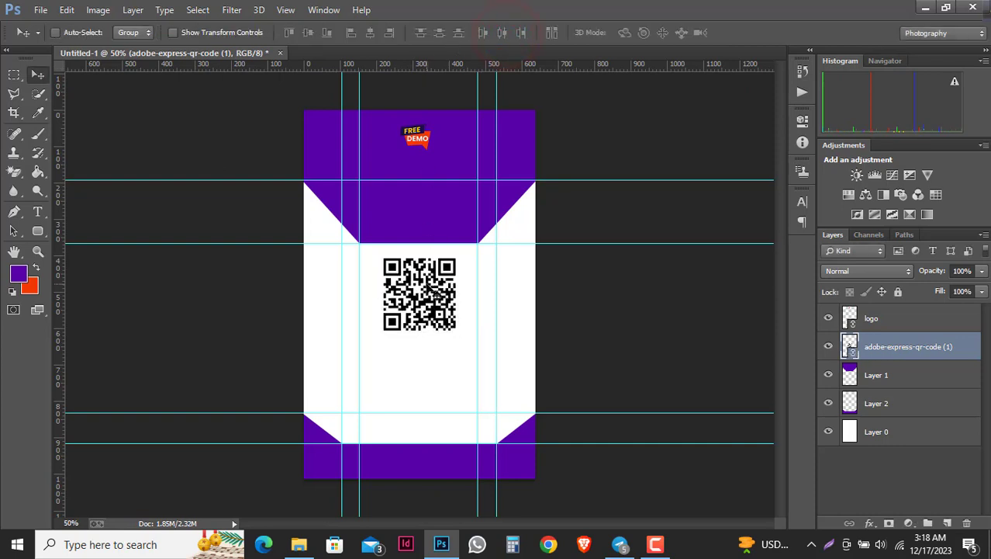
Move the QR code straight up until its top edge sits just below the 190 px guide, overlapping the purple shape's lower edge.
key(shift+Up)
key(shift+Up)
key(shift+Up)
key(shift+Up)
key(shift+Up)
key(shift+Up)
key(shift+Up)
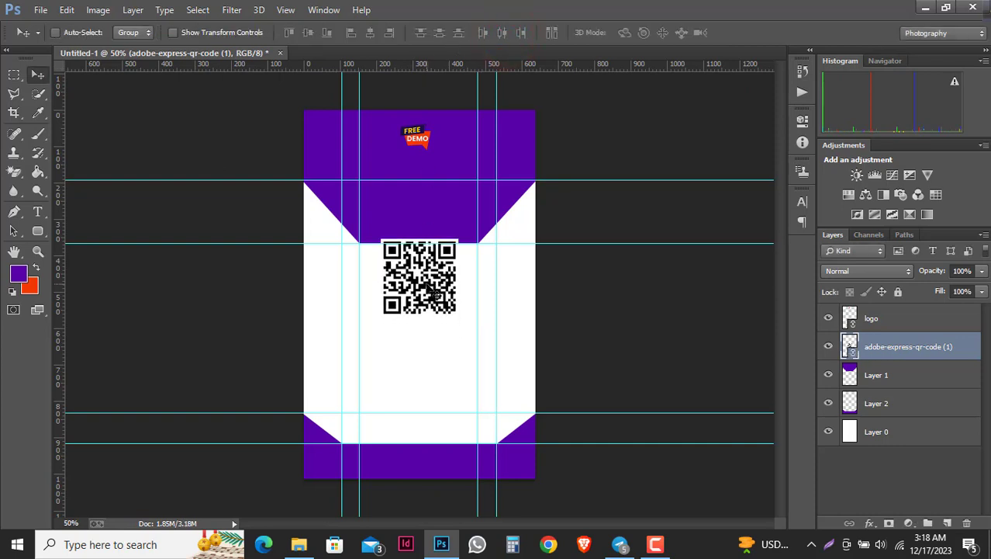
key(shift+Up)
key(shift+Up)
key(shift+Up)
key(shift+Up)
key(shift+Up)
key(shift+Up)
key(shift+Up)
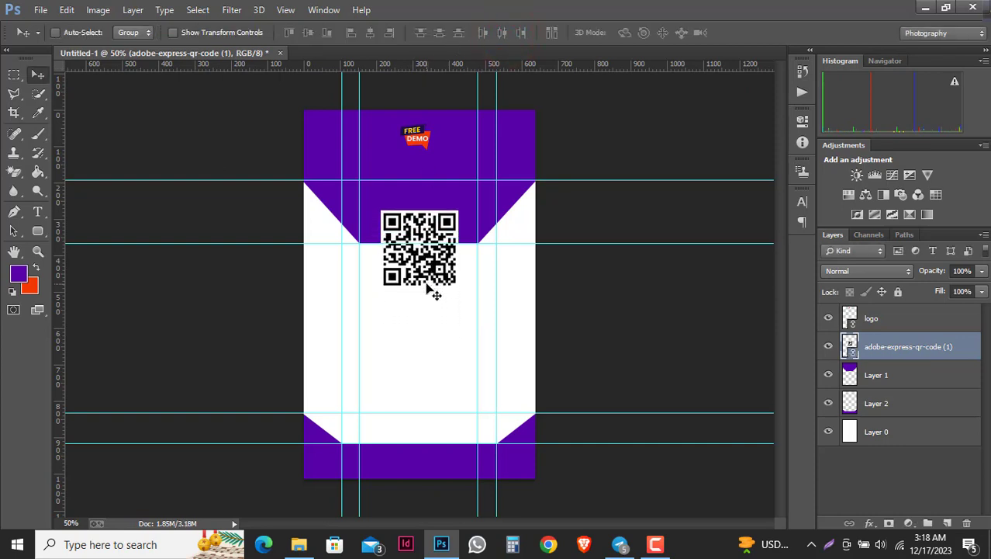
key(Up)
key(Up)
key(Up)
key(Up)
key(Up)
key(Up)
key(Up)
key(Up)
key(Up)
key(Up)
key(Up)
key(Up)
key(Up)
key(Up)
key(Up)
key(Up)
key(Up)
key(Up)
key(Up)
key(Up)
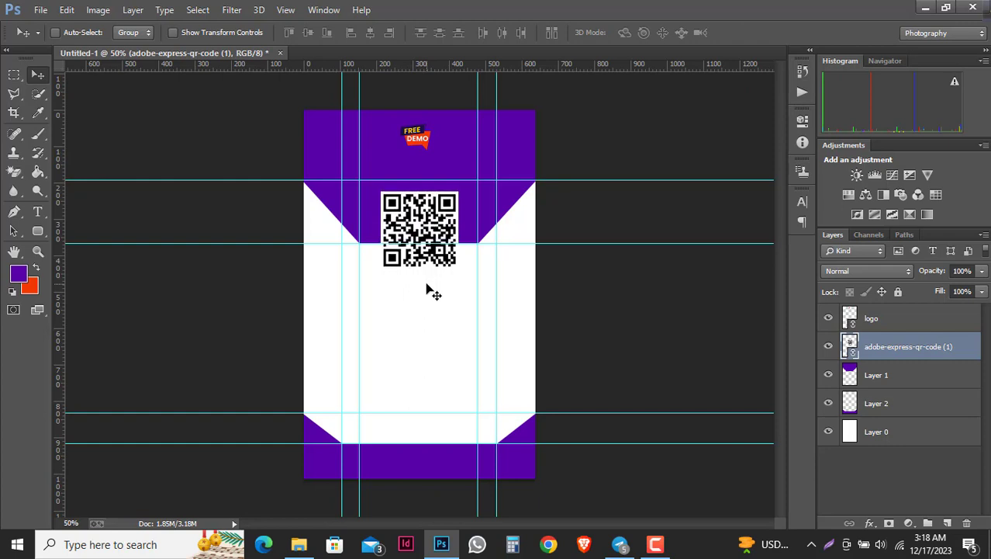
key(Up)
key(Up)
key(Up)
key(Up)
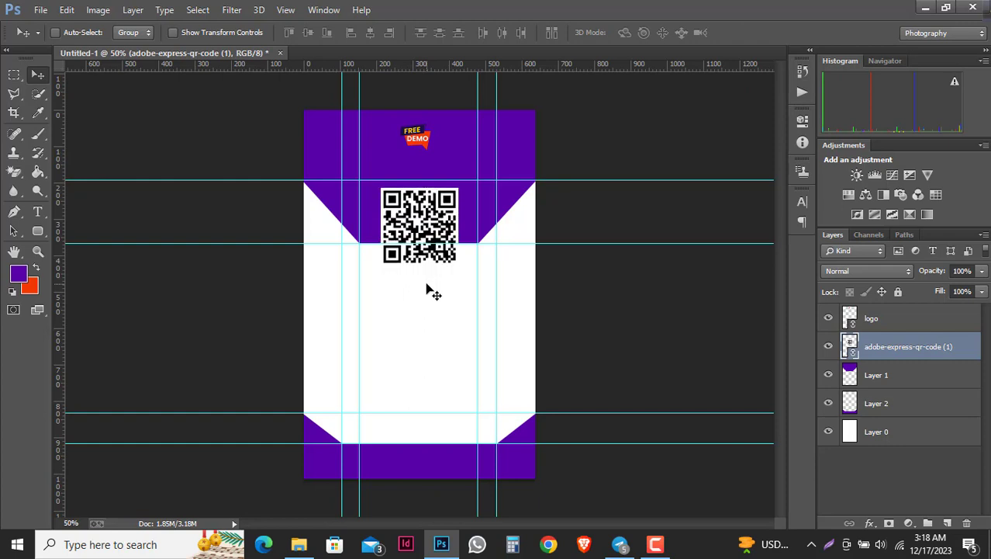
Rasterize the QR code layer and give it a 5 px black outside stroke.
right_click(967, 357)
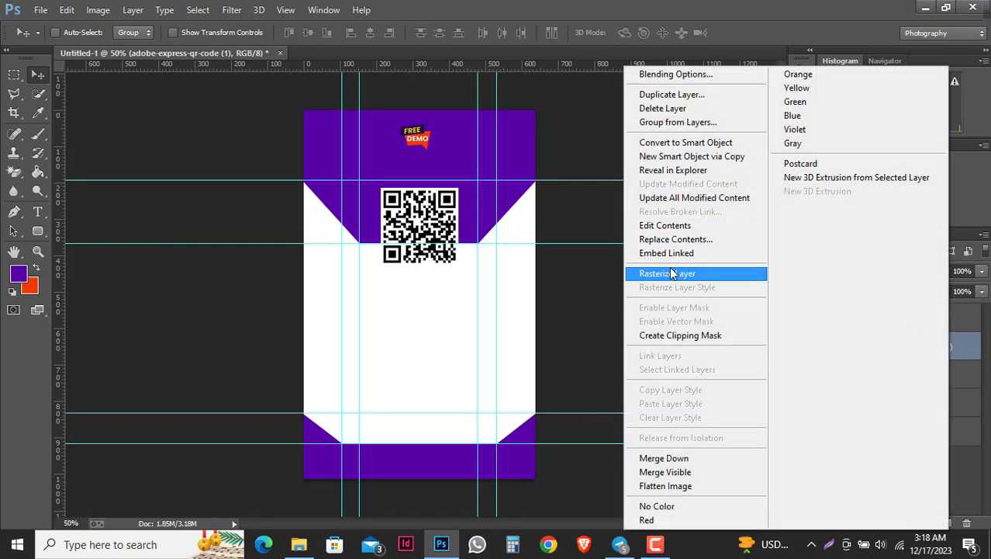
click(670, 270)
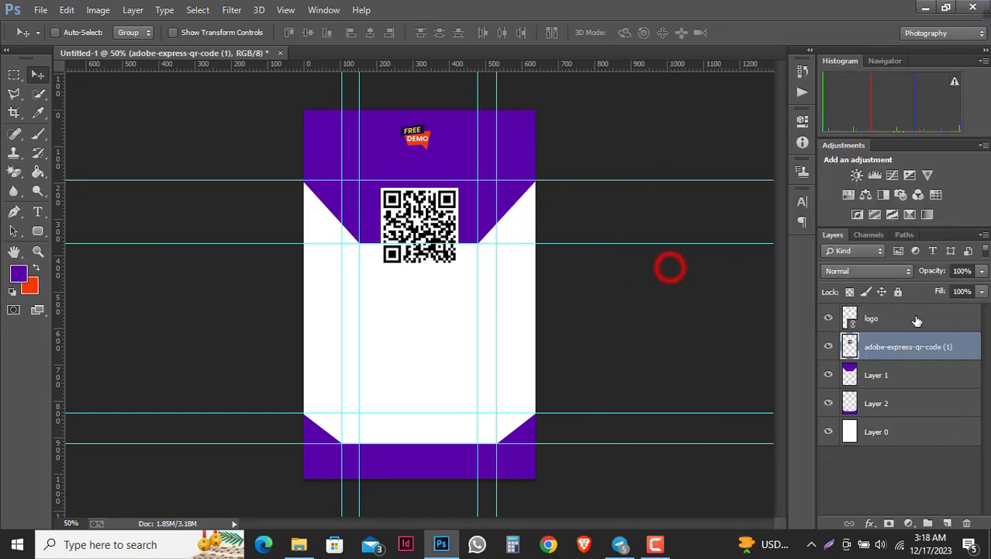
double_click(967, 350)
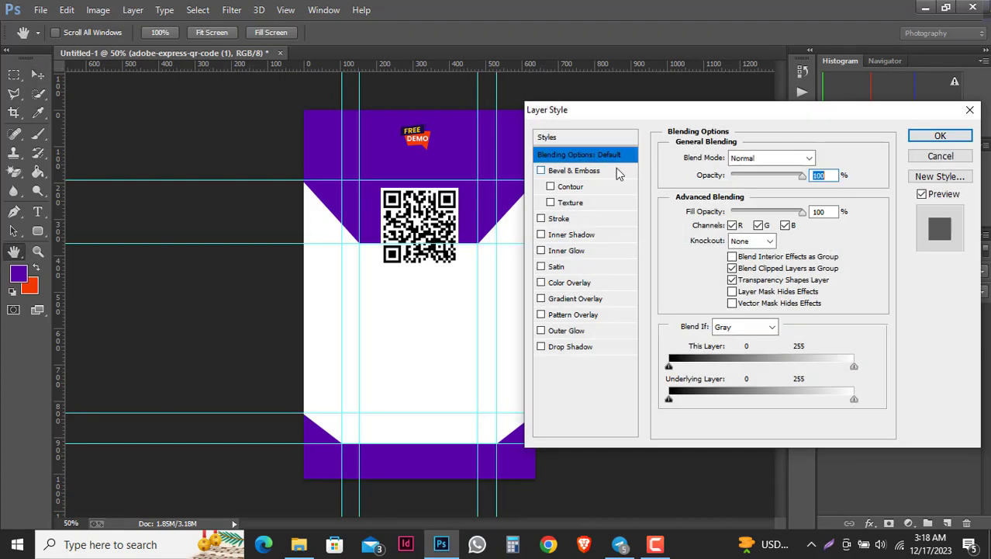
click(550, 219)
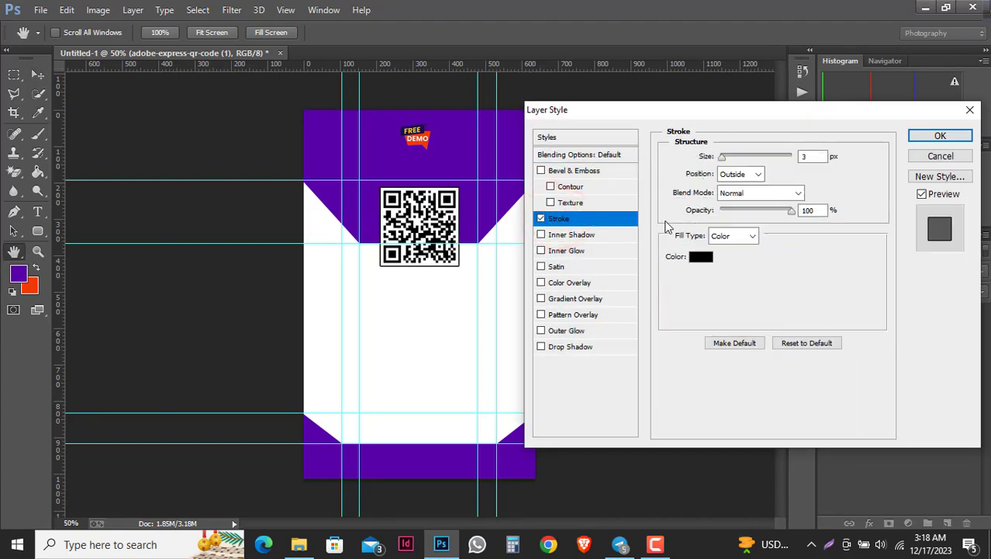
click(723, 159)
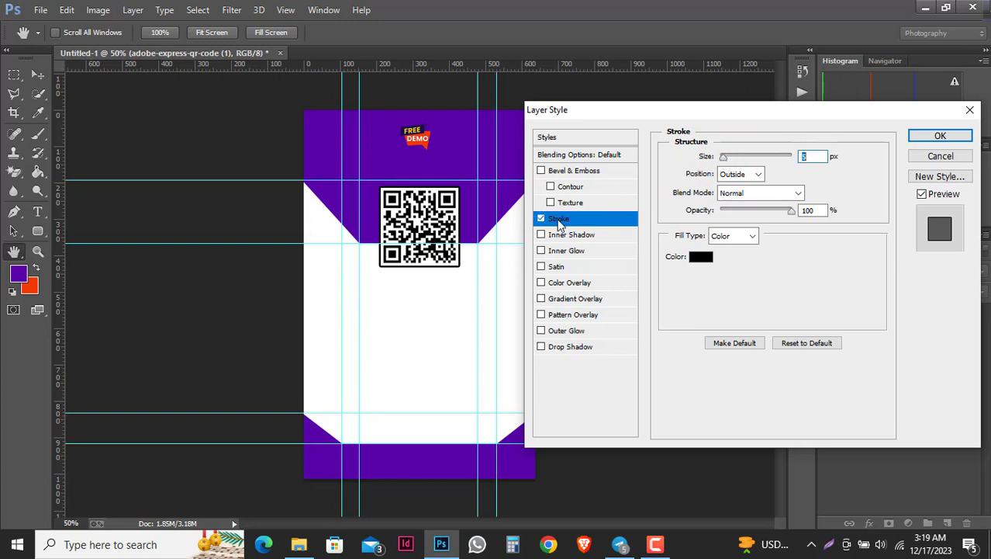
click(723, 158)
click(923, 135)
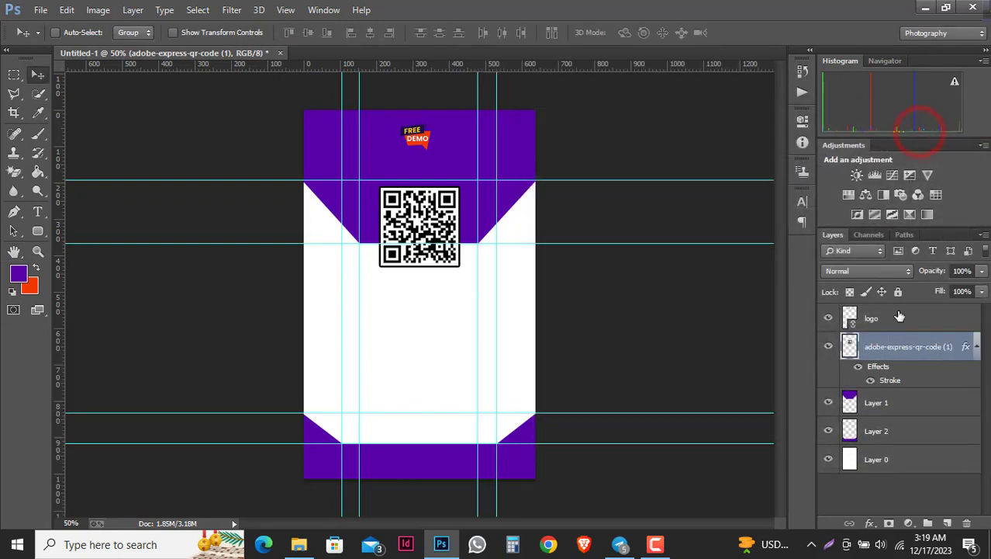
Select Layer 1 and set the Type tool's text color to near-white #fdfcfe.
click(906, 406)
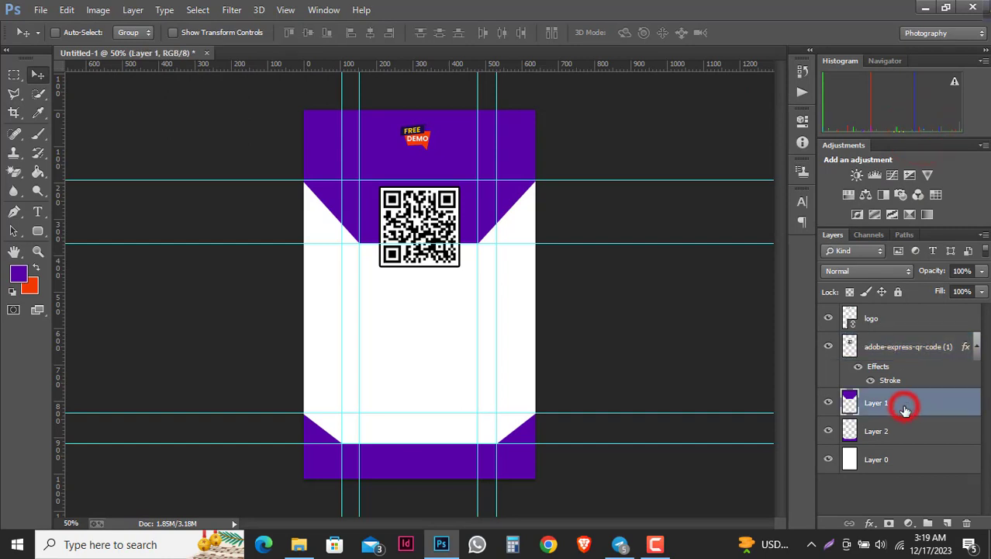
click(898, 346)
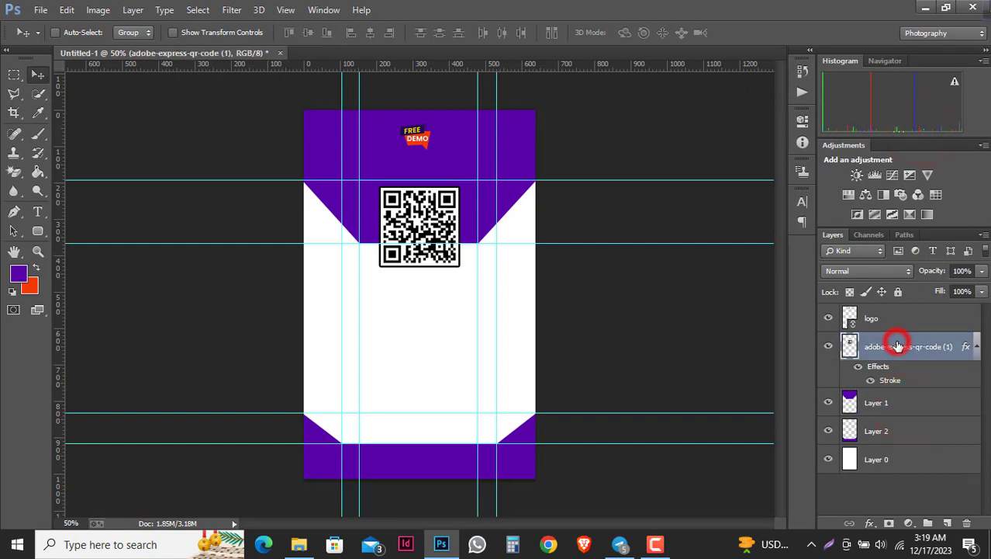
click(902, 406)
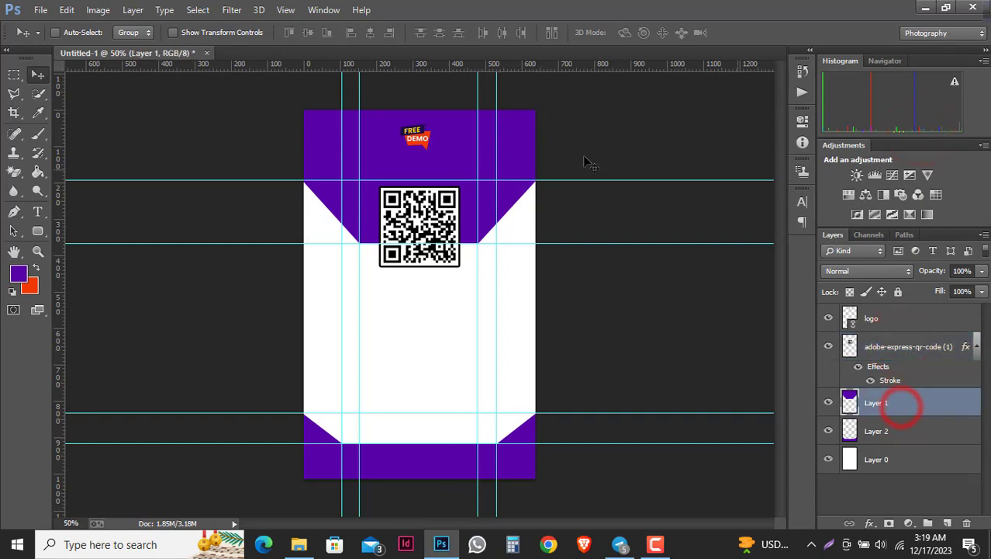
click(44, 214)
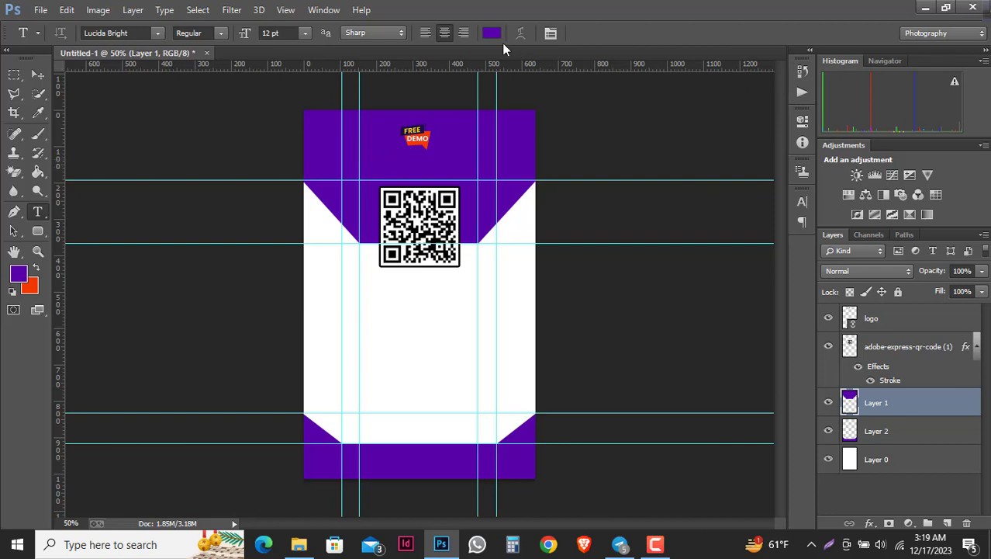
click(492, 34)
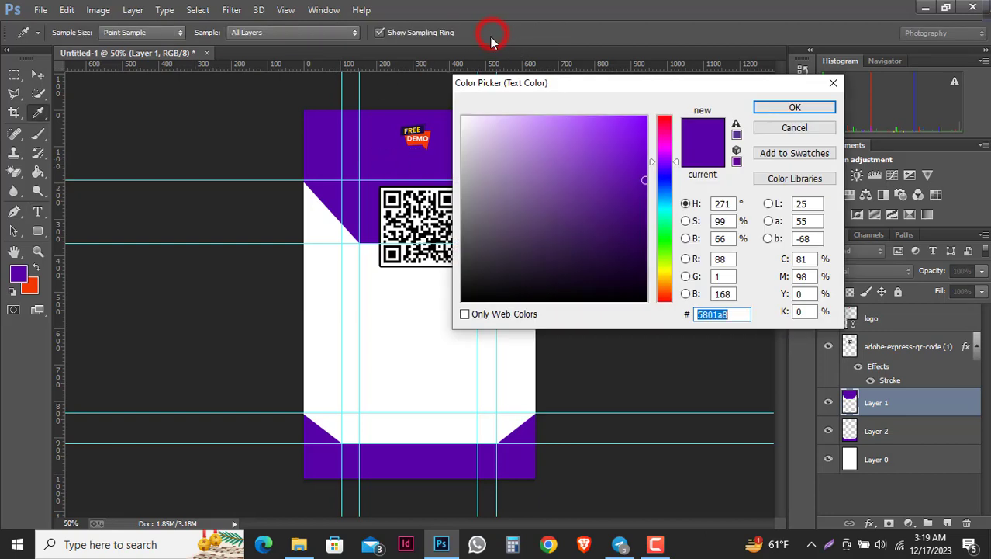
click(463, 116)
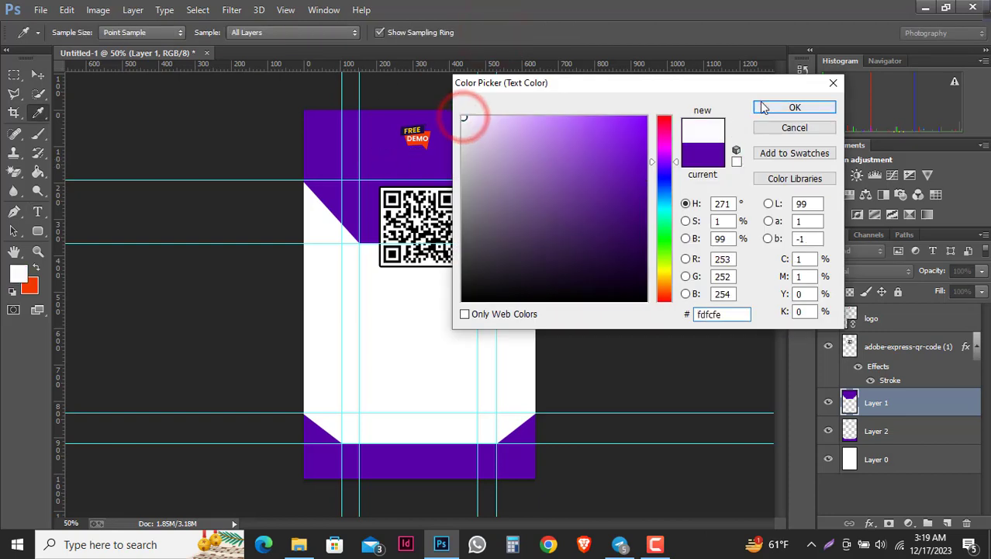
click(762, 104)
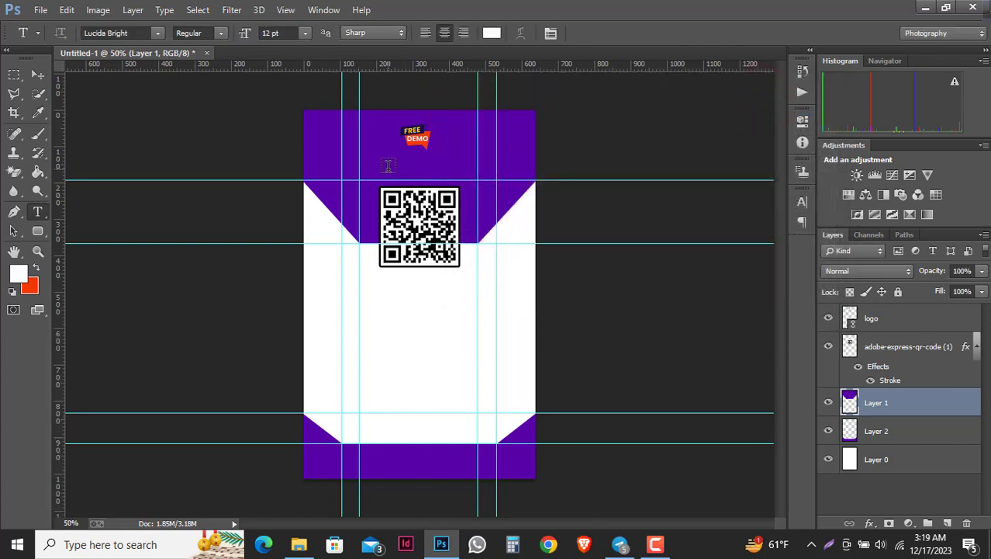
Add the text DEMO IT COMPANY in 12 pt Lucida Bright below the logo on the upper purple shape, directly above Layer 1.
click(376, 164)
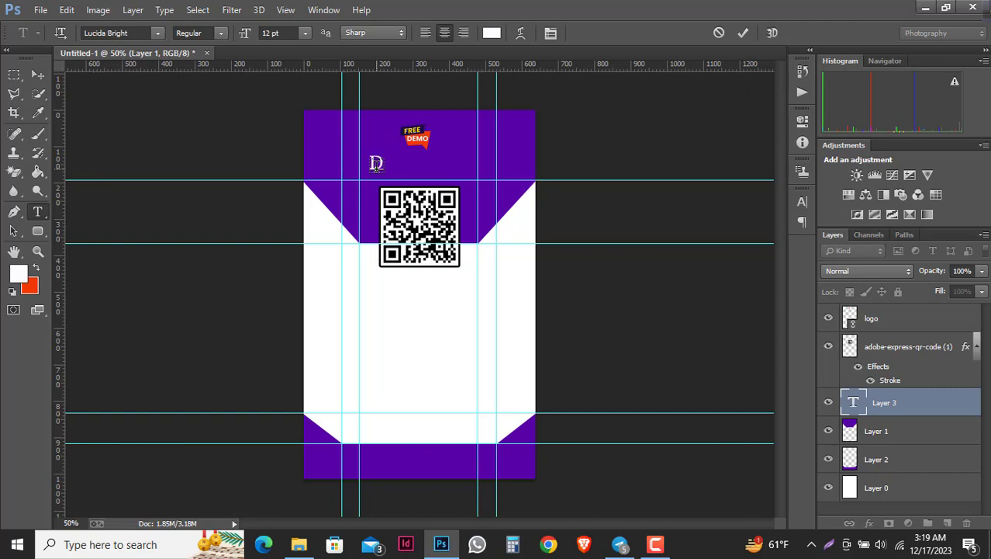
text(DEMO )
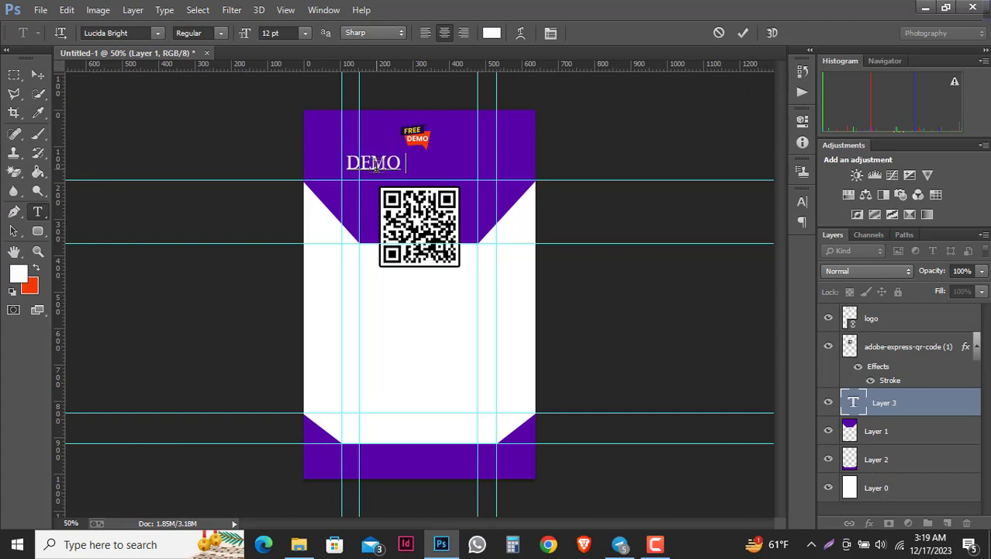
text(IT C)
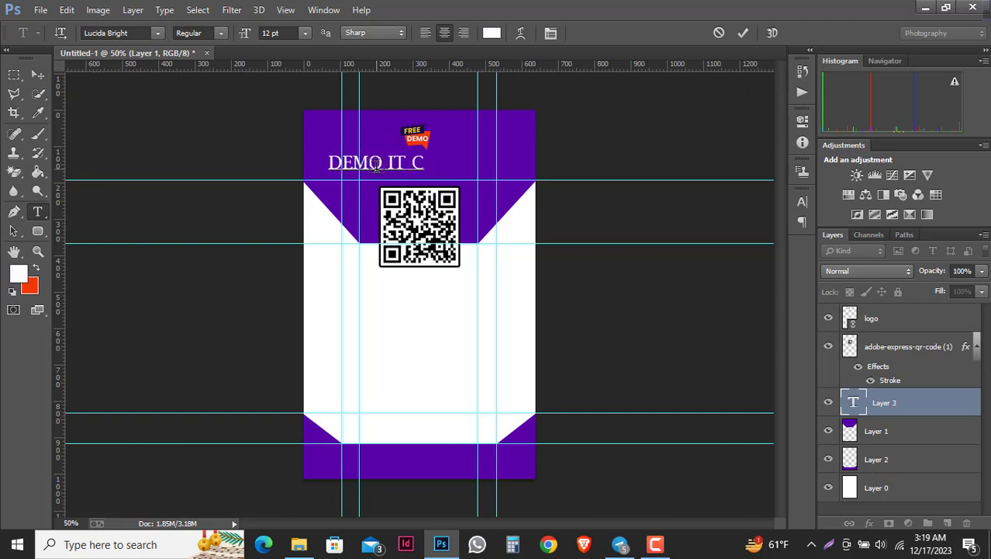
text(OMPANY)
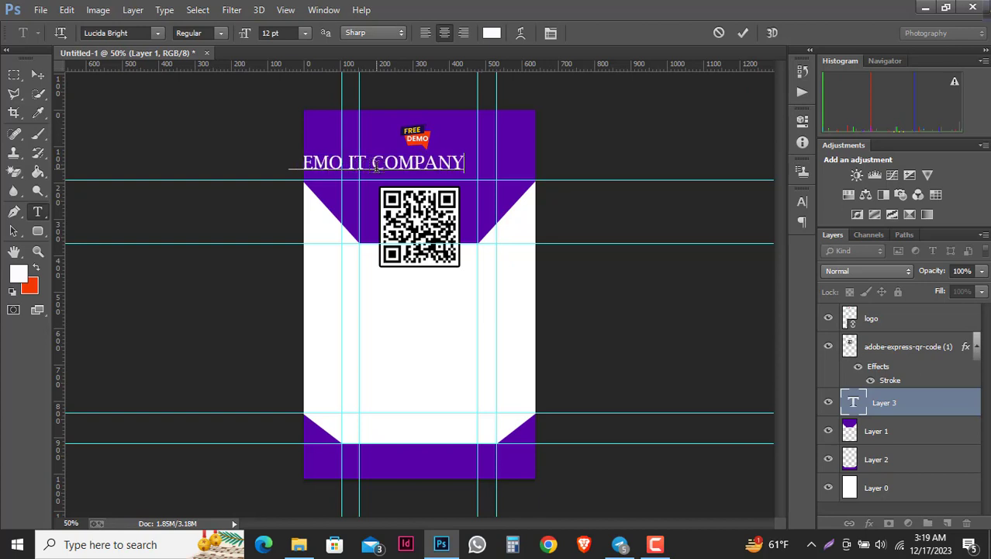
click(744, 32)
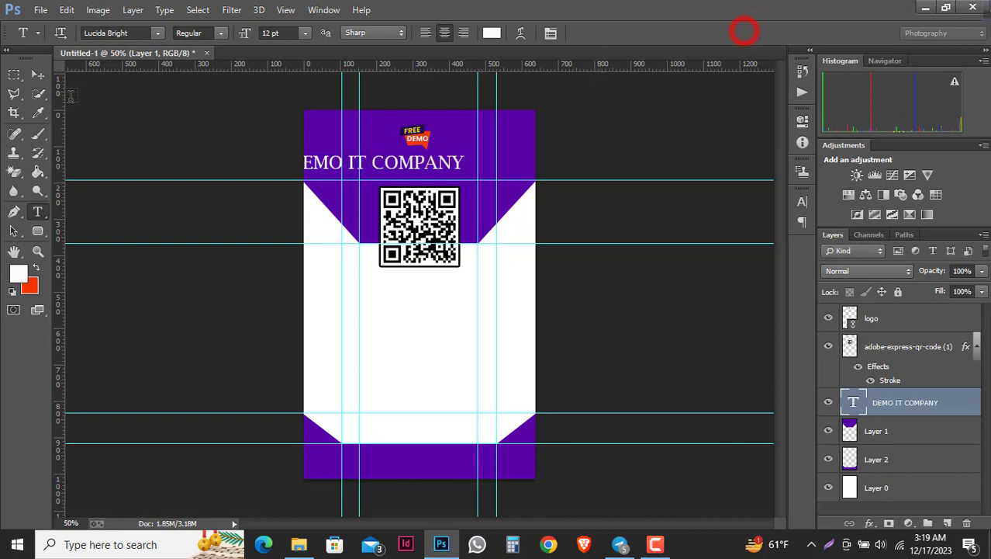
Move the DEMO IT COMPANY text right and slightly up so it sits roughly centered on the card just beneath the logo.
click(37, 74)
drag(384, 163, 427, 159)
key(Right)
key(Right)
key(Right)
key(Right)
key(Right)
key(Right)
key(Right)
key(Right)
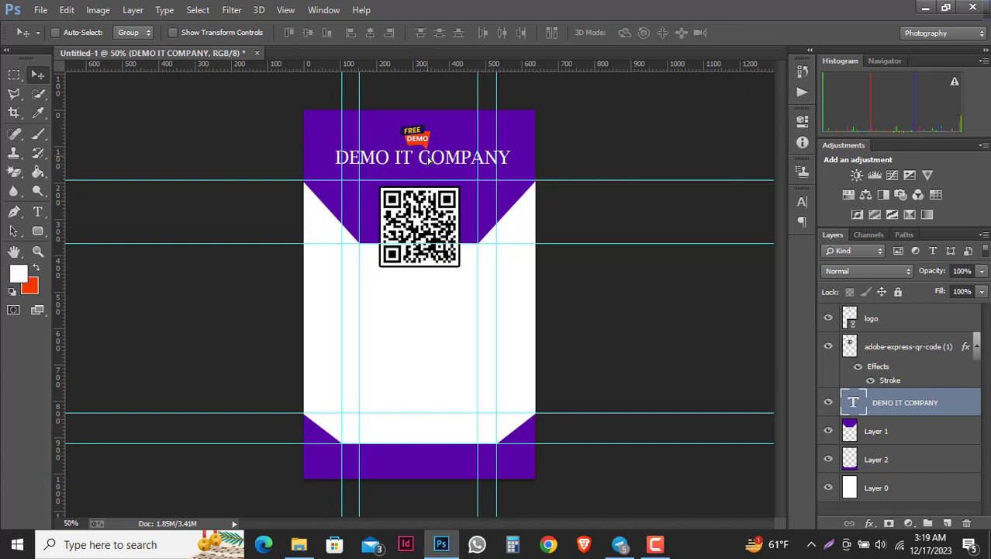
key(Down)
key(Down)
key(Down)
key(Down)
key(Down)
key(Down)
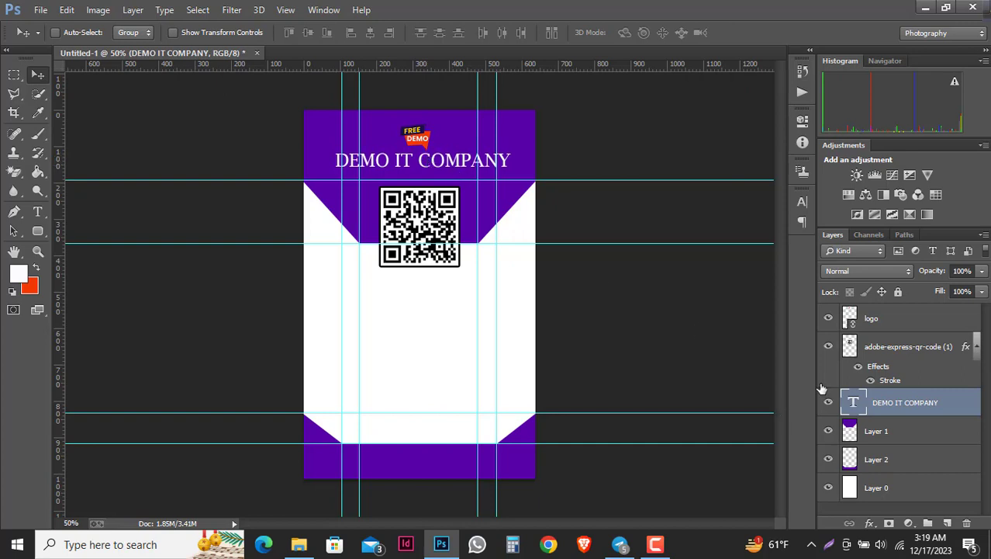
Scale the DEMO IT COMPANY text proportionally about its center to 90.44%.
key(ctrl+t)
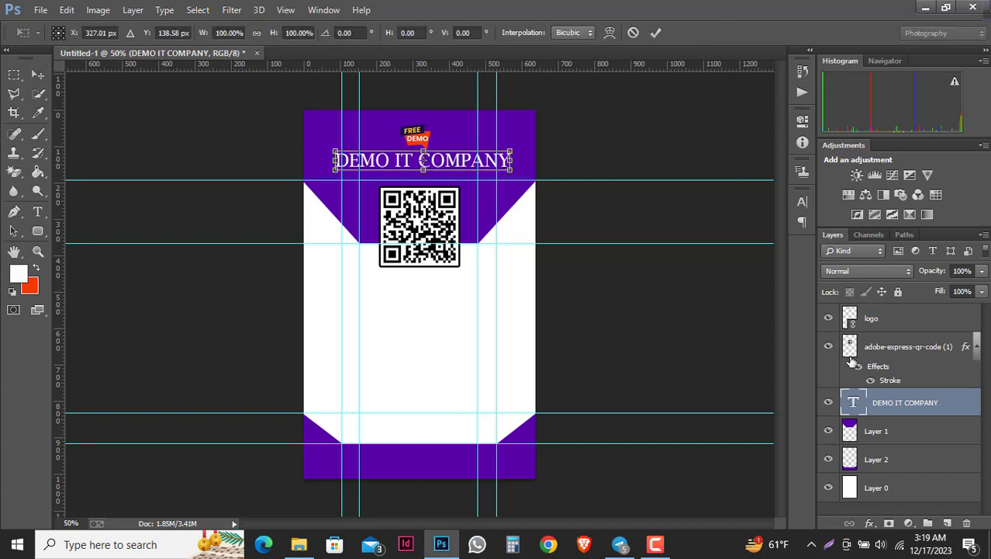
drag(510, 169, 502, 167)
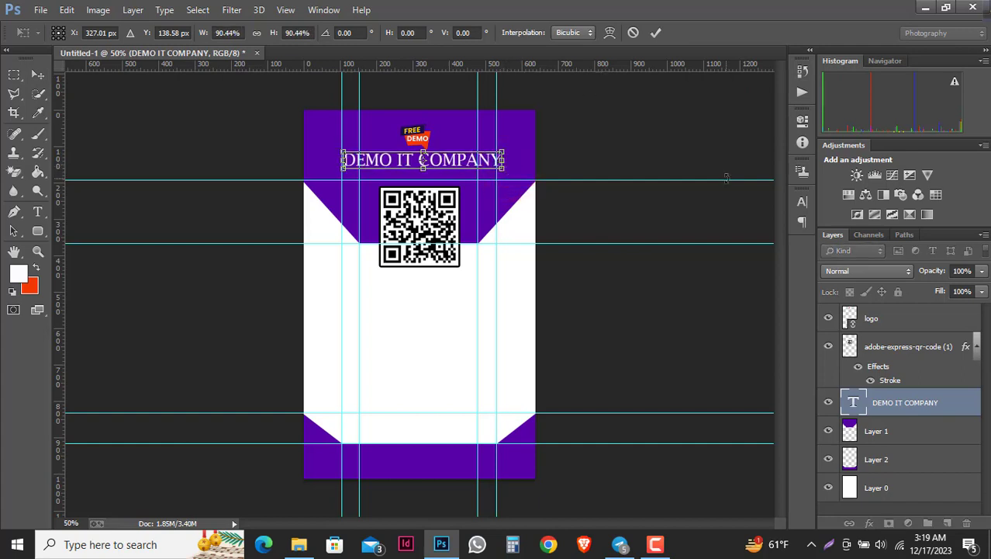
click(657, 33)
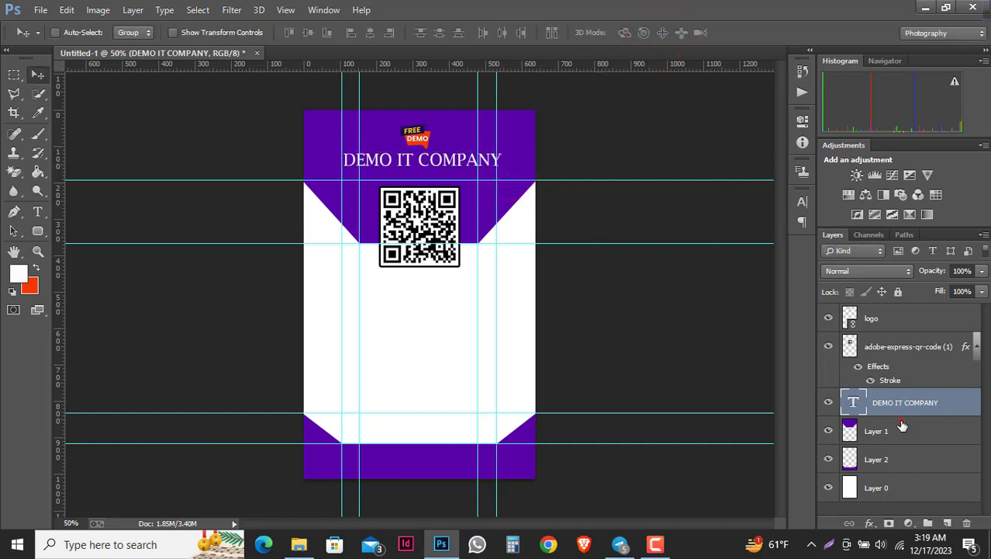
Add the text New York between the company name and the QR code, on a new layer directly above Layer 1.
click(902, 425)
click(37, 211)
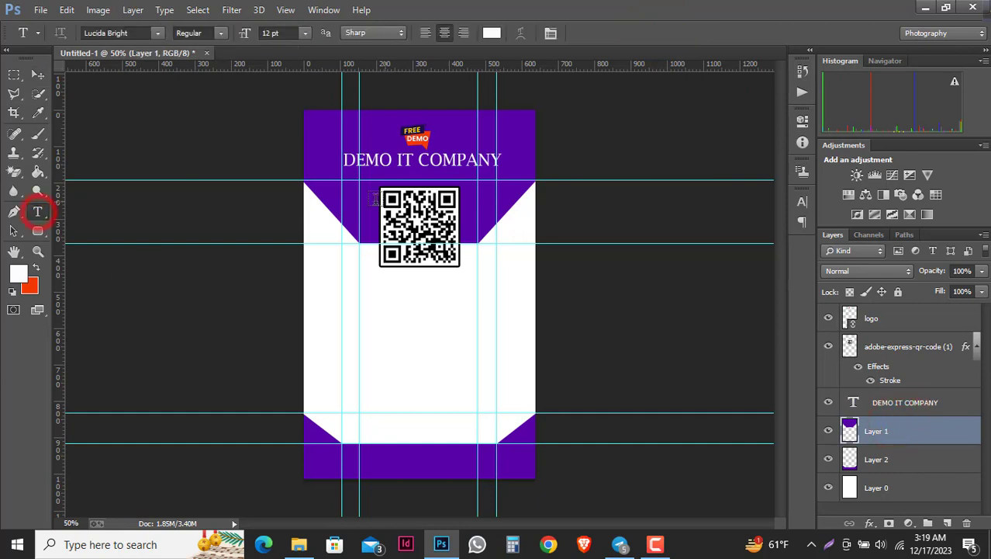
click(398, 178)
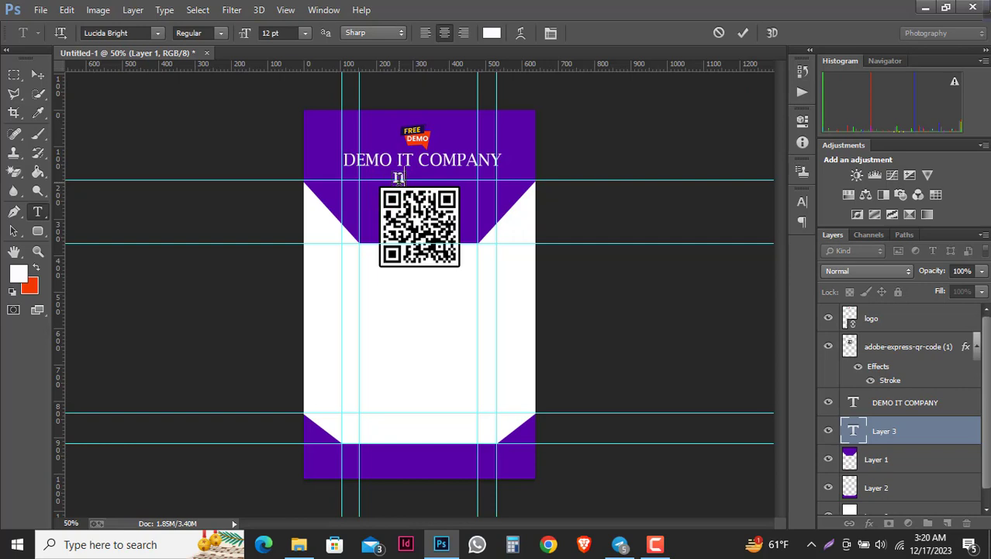
text(N)
text(a)
text(w )
text(Y)
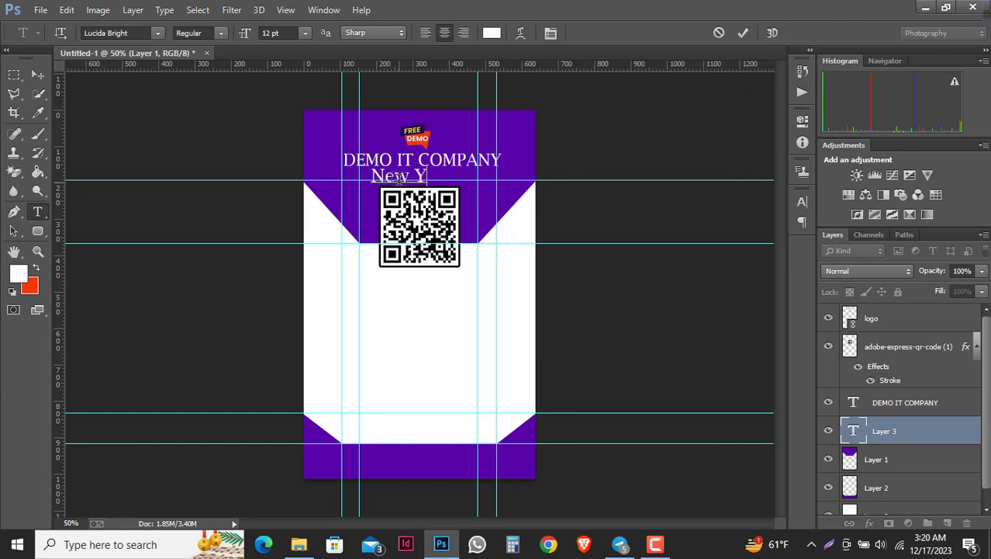
text(ork)
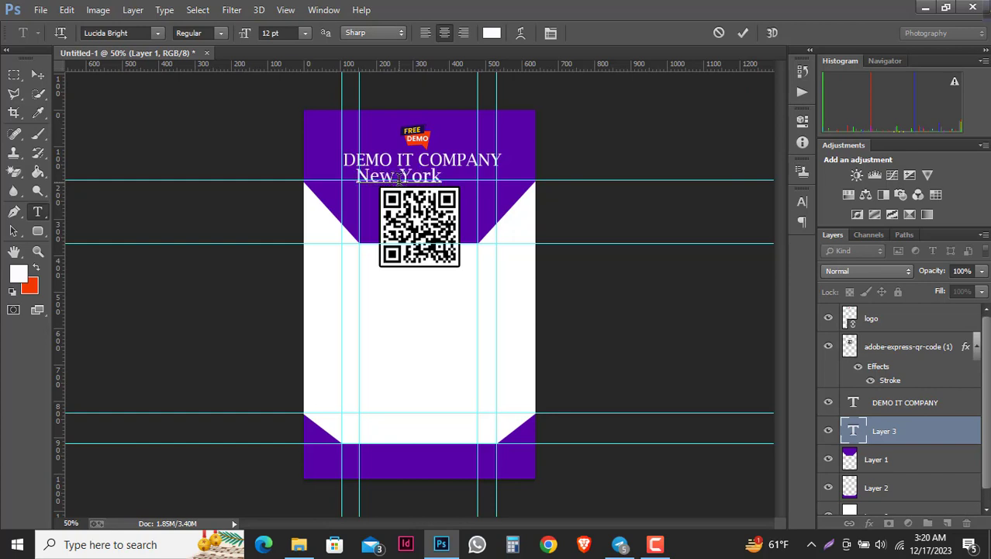
click(744, 33)
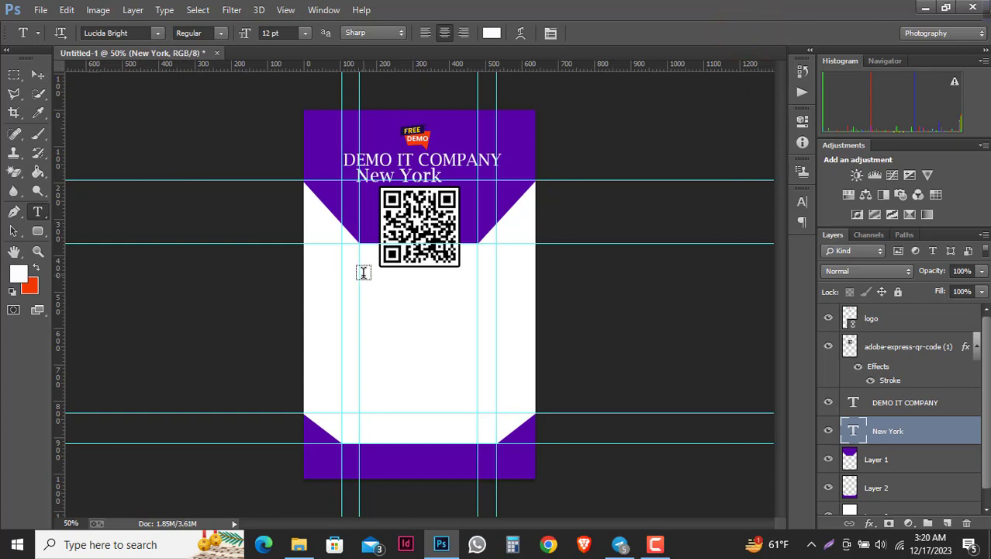
Scale the New York text proportionally about its center to 48.39%.
key(ctrl+t)
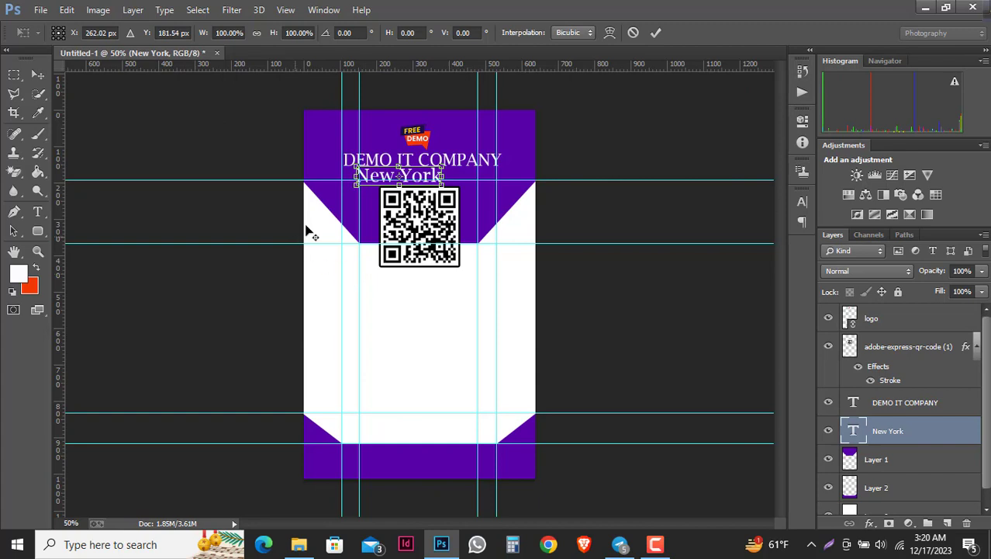
drag(354, 186, 376, 180)
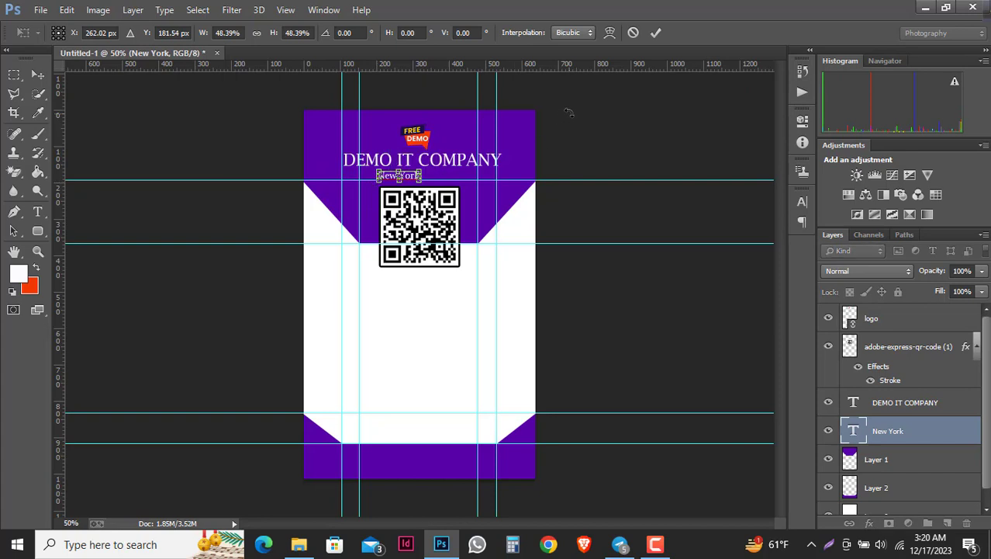
click(654, 34)
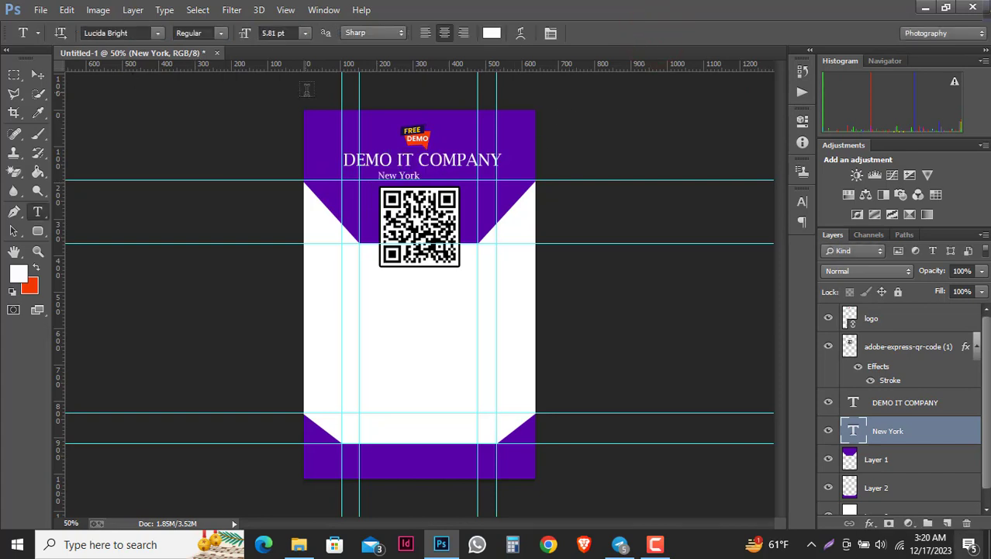
Nudge the New York text right and slightly down until it sits centered between the company name and the QR code.
click(916, 431)
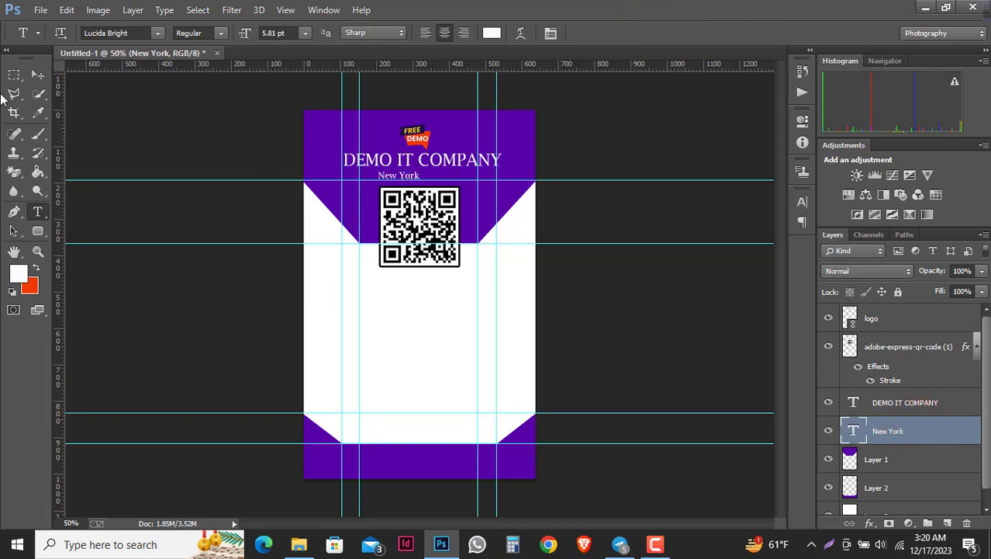
click(37, 75)
key(Right)
key(Right)
key(Right)
key(Right)
key(Right)
key(Right)
key(Right)
key(Right)
key(Right)
key(Right)
key(Right)
key(Right)
key(Right)
key(Right)
key(Right)
key(Right)
key(Right)
key(Right)
key(Right)
key(Right)
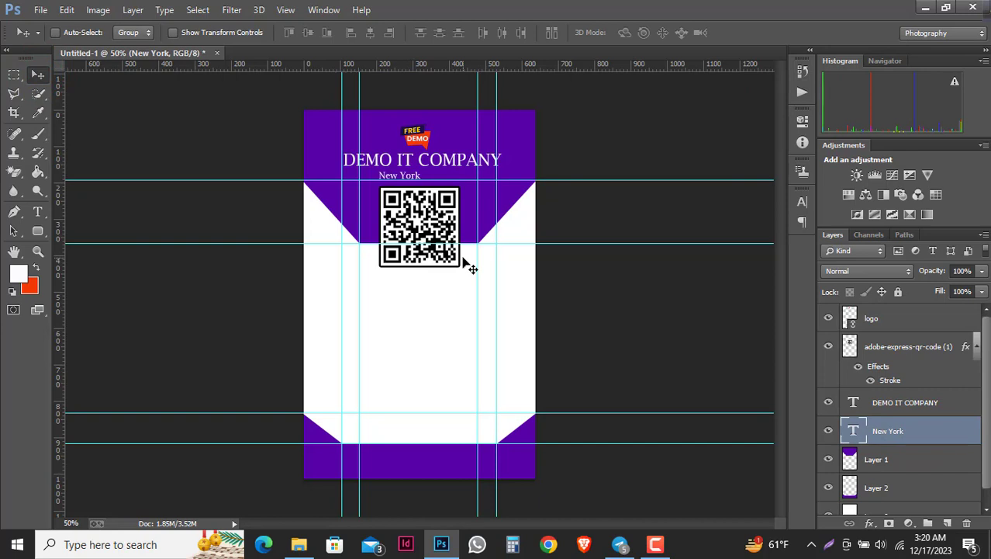
key(Left)
key(Left)
key(Down)
key(Down)
key(Up)
Select Layer 1 and swap the foreground and background colors, keeping orange-red #f23903 as the foreground color.
click(897, 463)
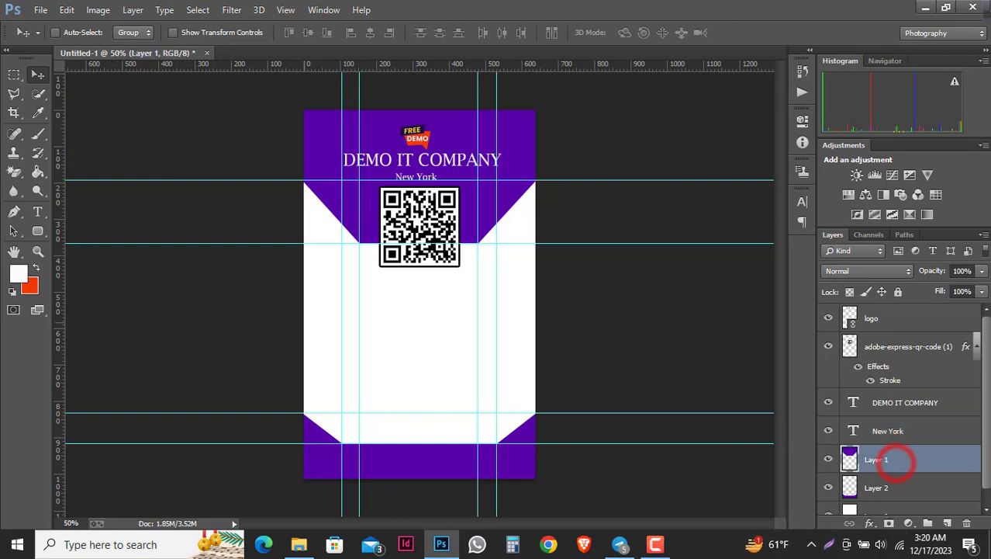
click(34, 269)
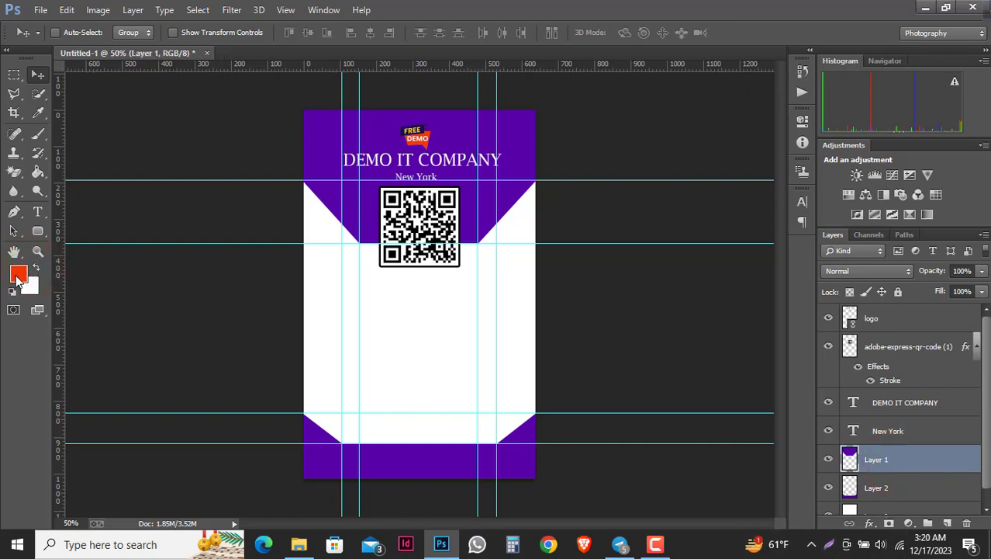
click(18, 276)
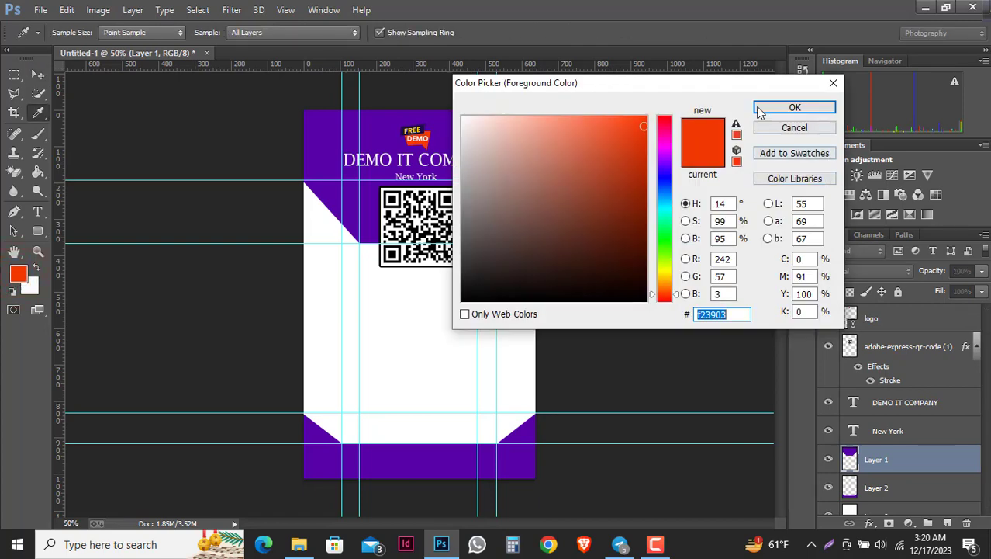
click(762, 108)
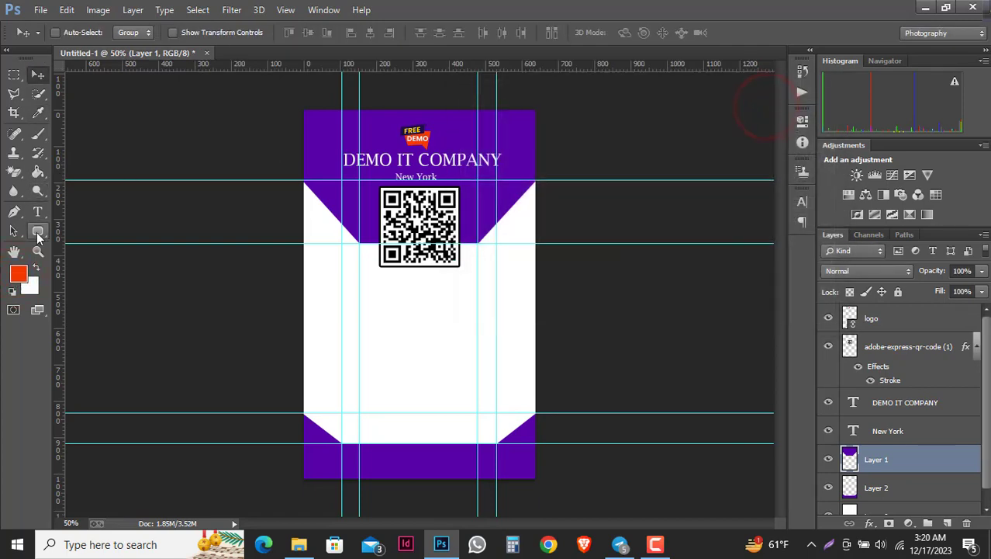
Draw an orange-red rounded rectangle about 426 × 59 px with 10 px corners below the QR code, spanning the outer vertical guides.
click(37, 232)
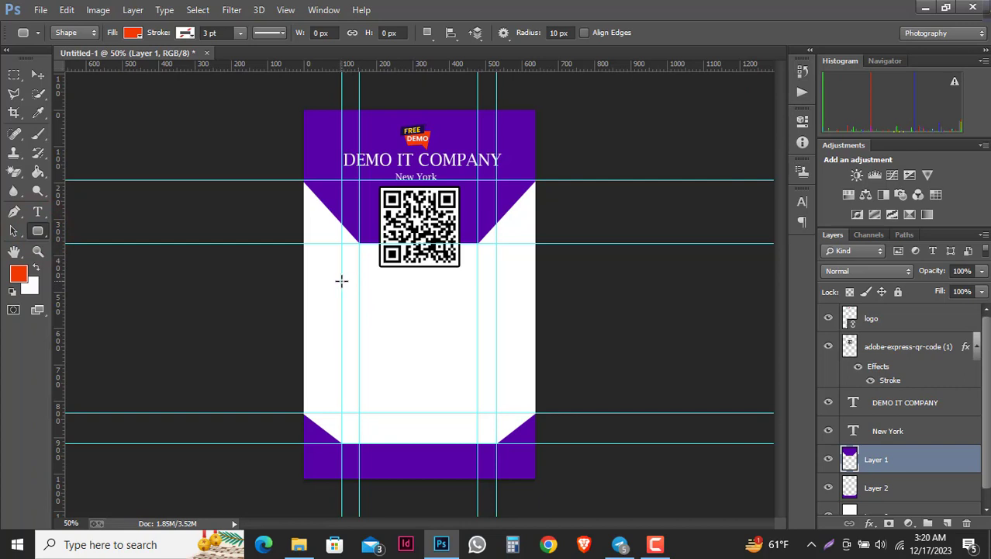
drag(342, 279, 494, 297)
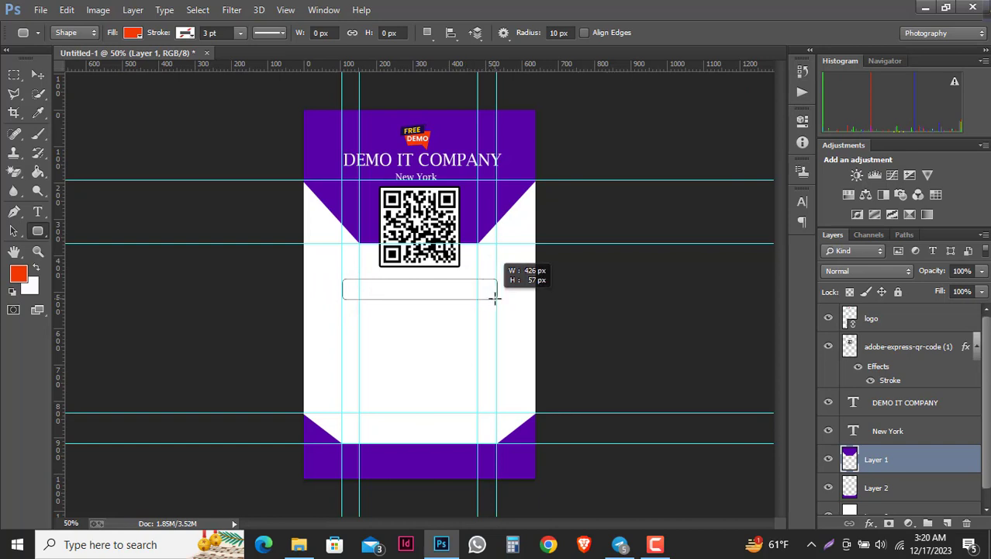
drag(494, 297, 497, 299)
click(910, 465)
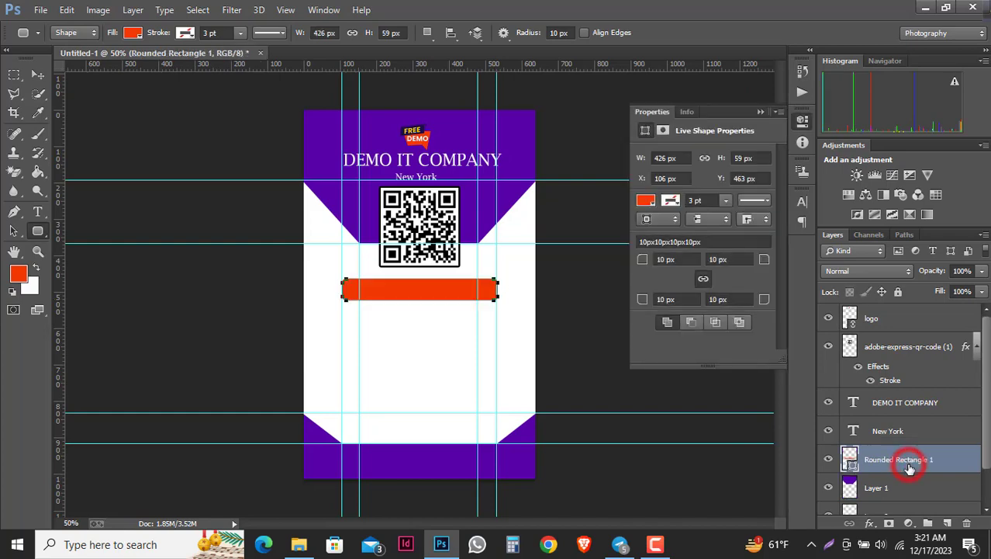
click(761, 112)
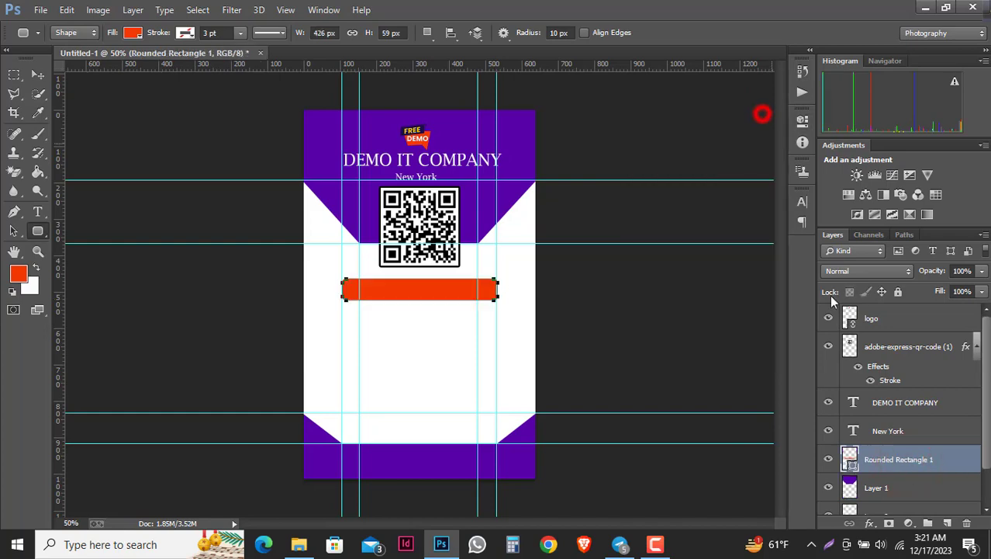
Rasterize the Rounded Rectangle 1 layer and swap the foreground and background colors so white is the foreground color.
right_click(913, 463)
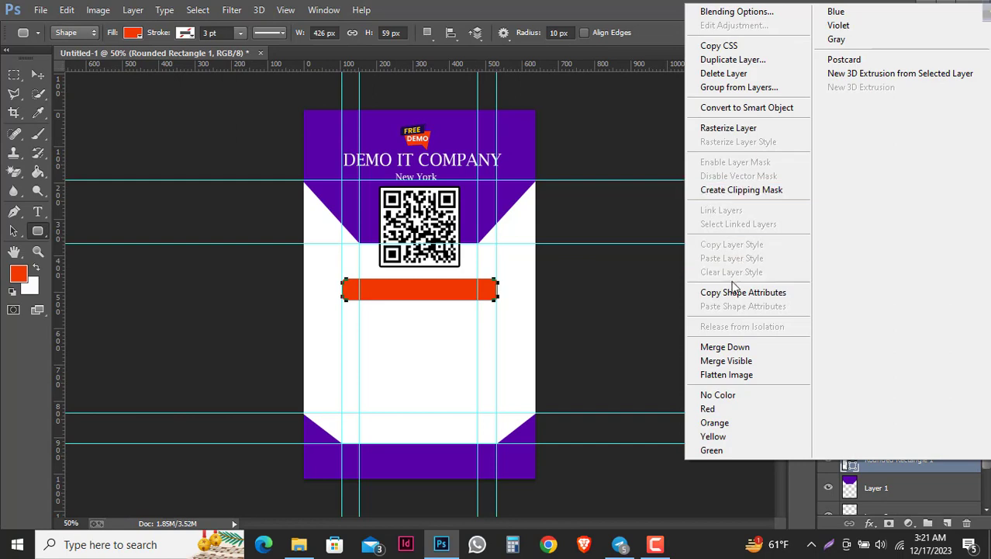
click(719, 131)
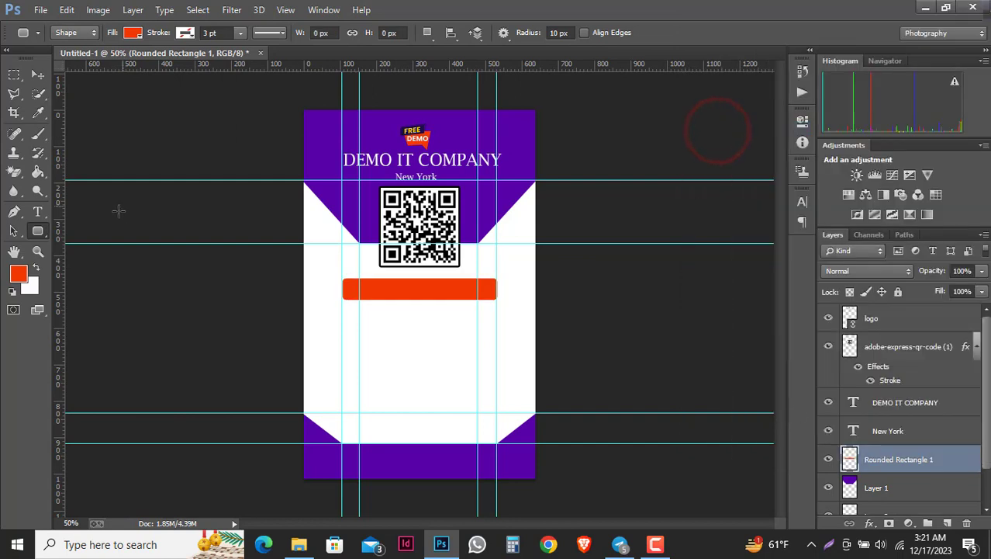
click(36, 268)
Add a white 12 pt Lucida Bright text line on the orange-red bar reading "Office Number:" followed by the office's number.
click(38, 211)
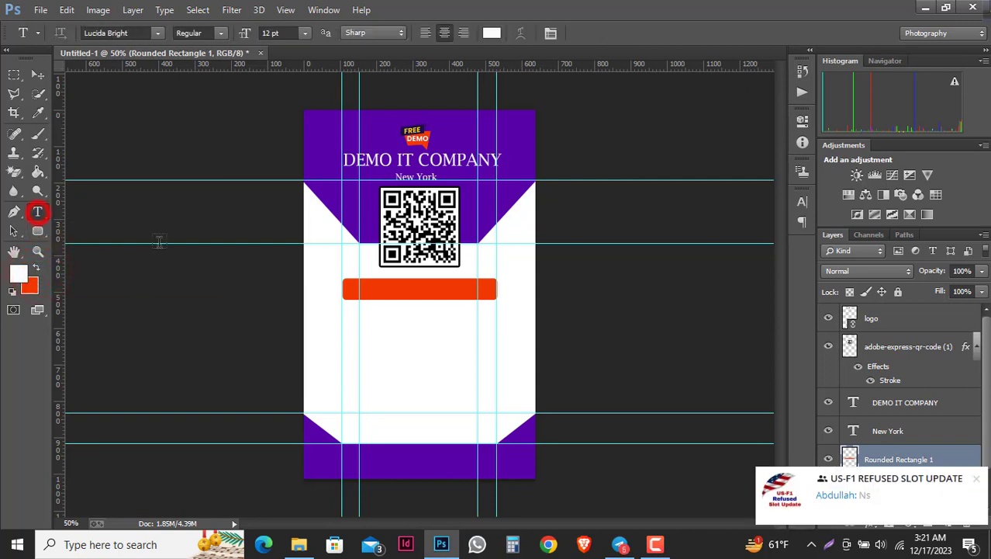
click(374, 290)
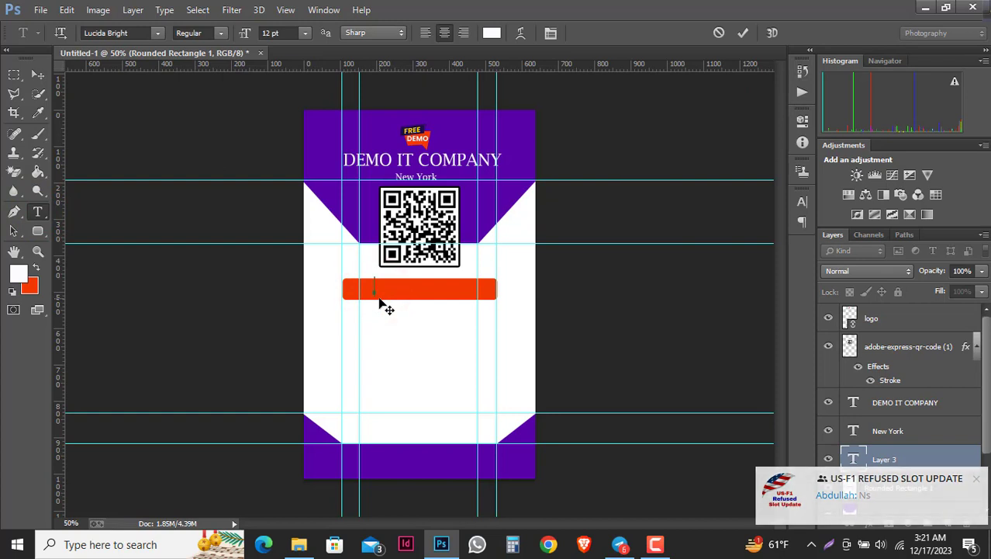
text(O)
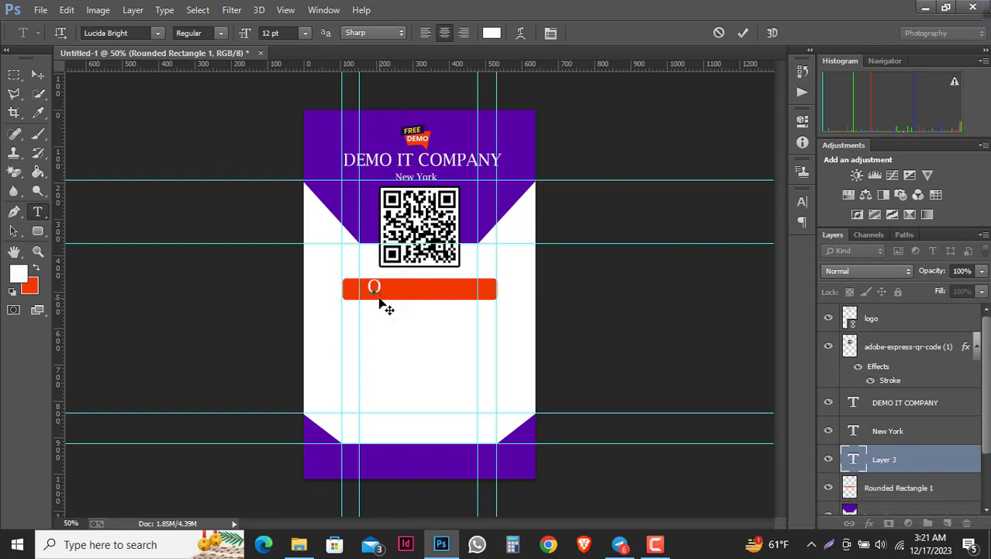
text(ff)
text(ice )
text(N)
text(umber)
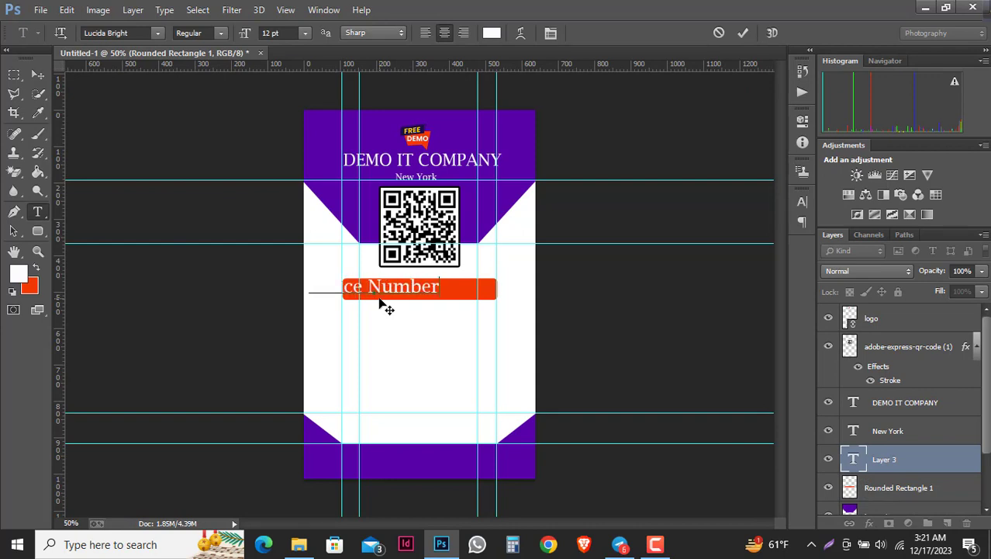
text(: 99747)
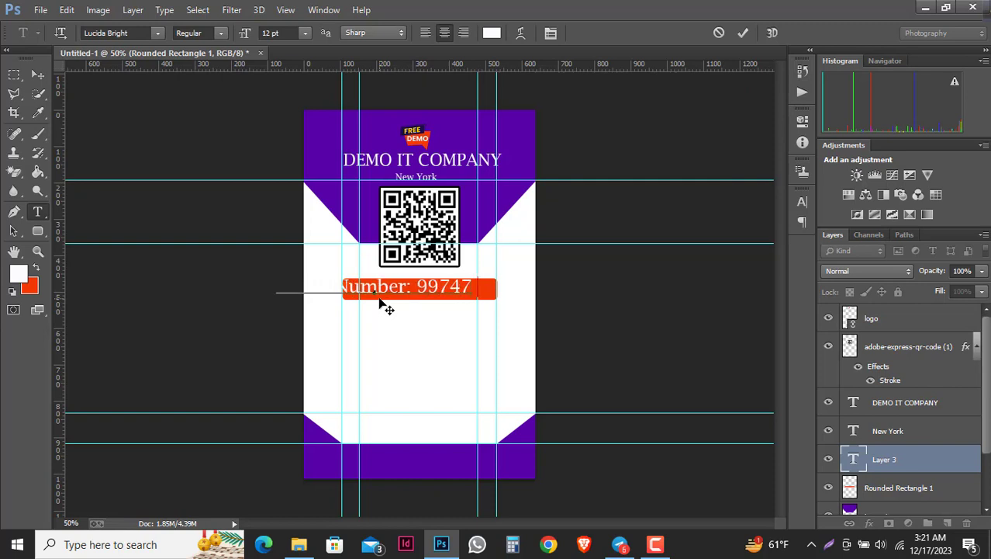
text(790)
key(BackSpace)
key(BackSpace)
key(BackSpace)
key(BackSpace)
key(BackSpace)
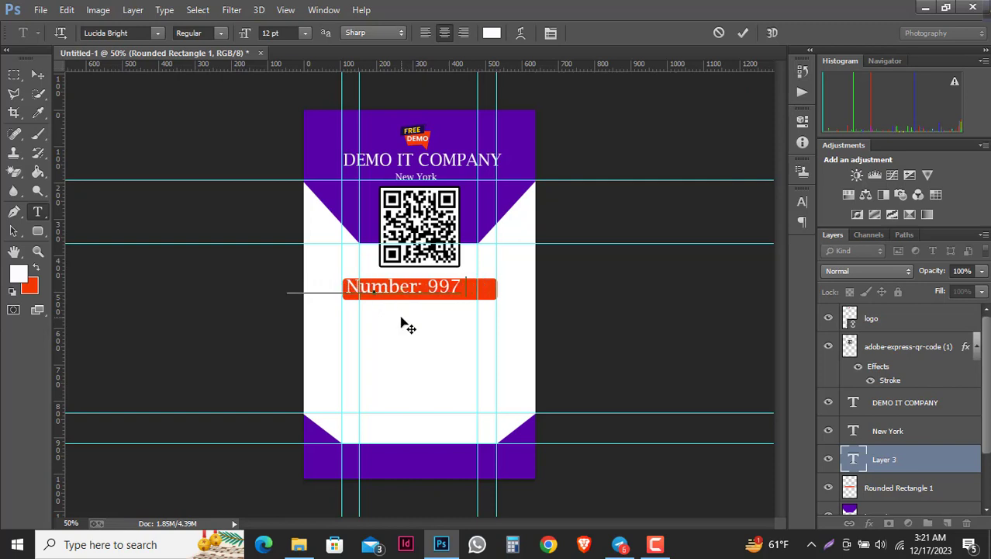
text(78)
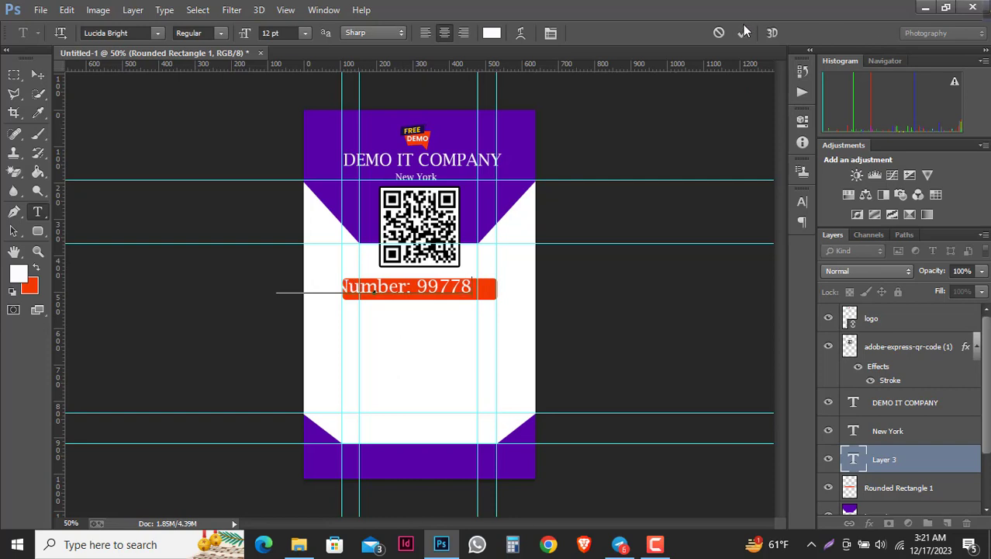
click(744, 32)
Scale the office number text proportionally about its center to 51.03%.
key(ctrl+t)
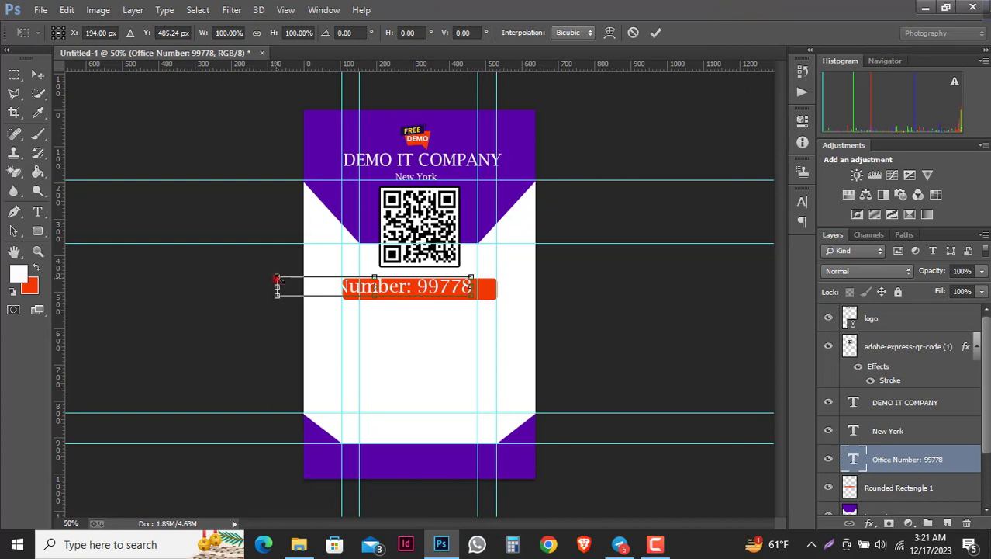
drag(277, 278, 324, 283)
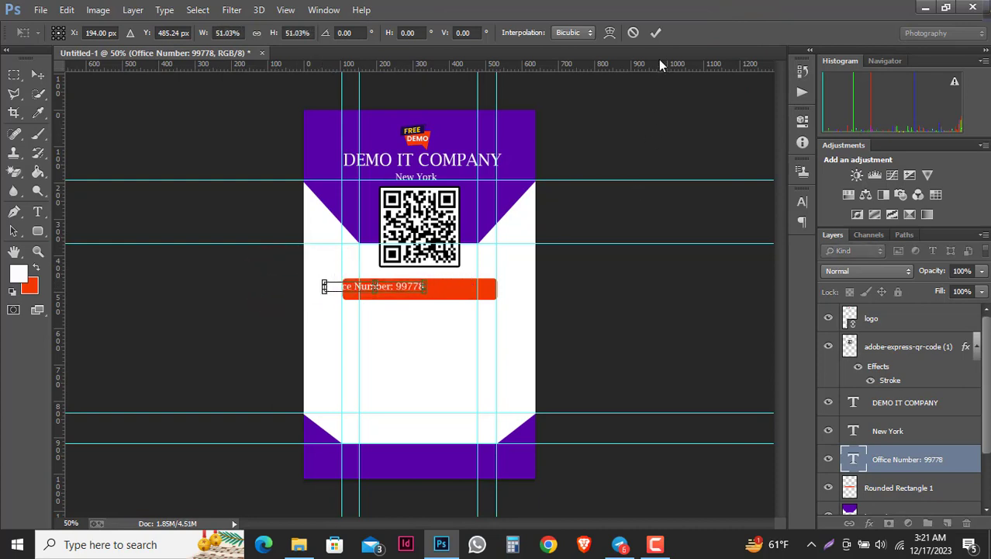
click(657, 32)
Move the office number text right onto the orange-red bar and nudge it slightly down and right.
click(37, 74)
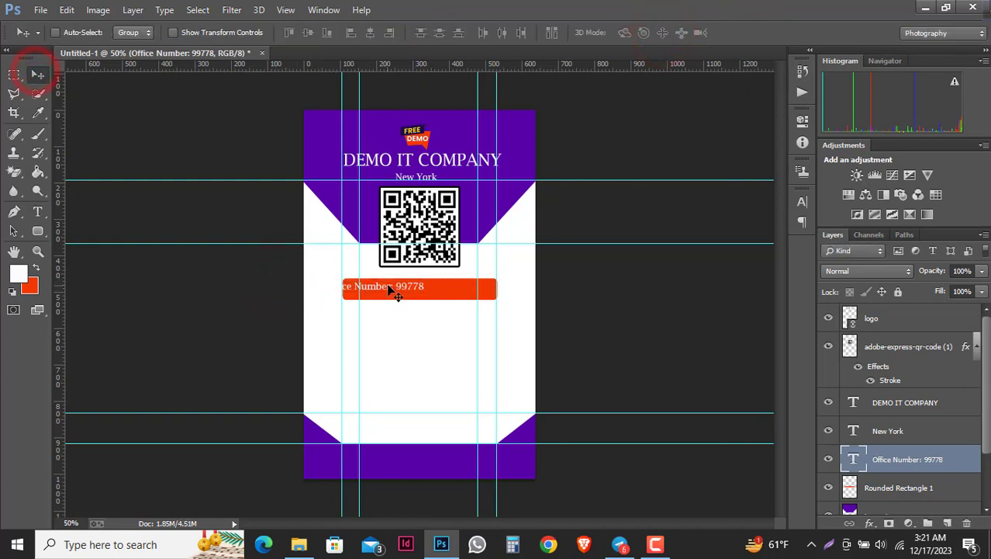
drag(390, 289, 428, 286)
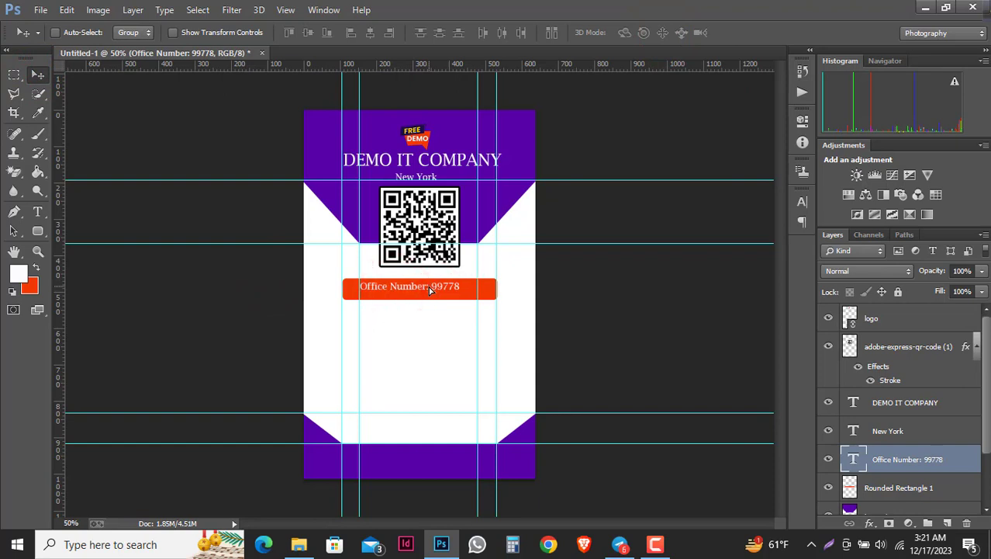
key(Down)
key(Down)
key(Down)
key(Down)
key(Down)
key(Down)
key(Up)
key(Up)
key(Right)
key(Right)
key(Right)
key(Right)
key(Right)
key(Right)
key(Right)
key(Right)
Enlarge the office number text proportionally to 117.46% and shift it right until it is centered on the bar at X 317 px.
key(ctrl+t)
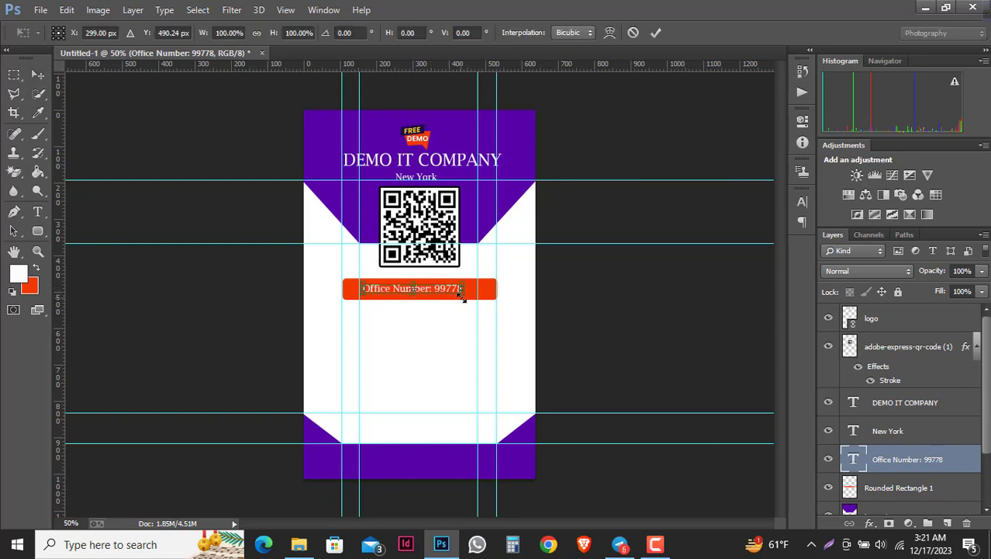
drag(463, 297, 471, 298)
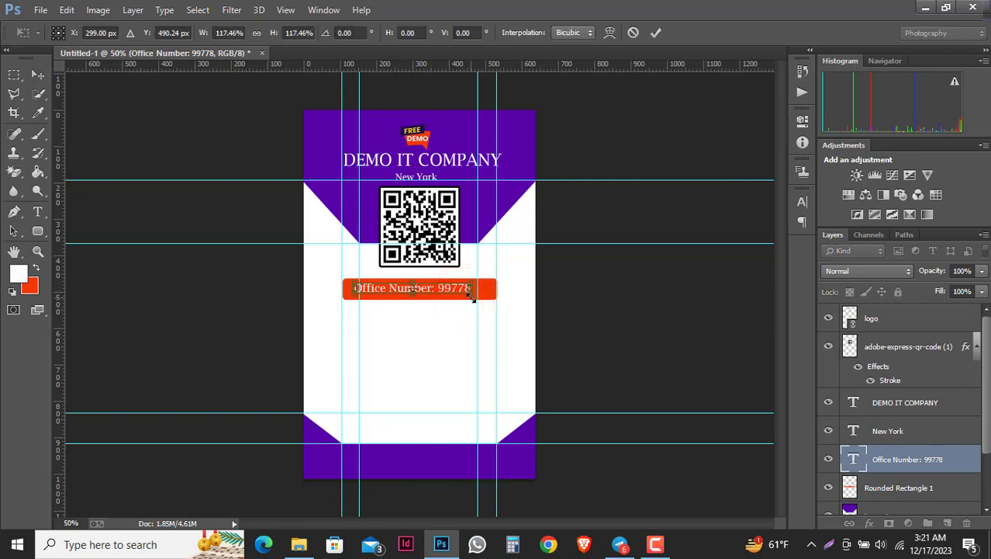
key(Right)
key(Right)
key(Right)
key(Right)
key(Right)
key(Right)
key(Right)
key(Right)
key(Right)
key(Right)
key(Right)
key(Right)
key(Right)
key(Right)
key(Right)
key(Right)
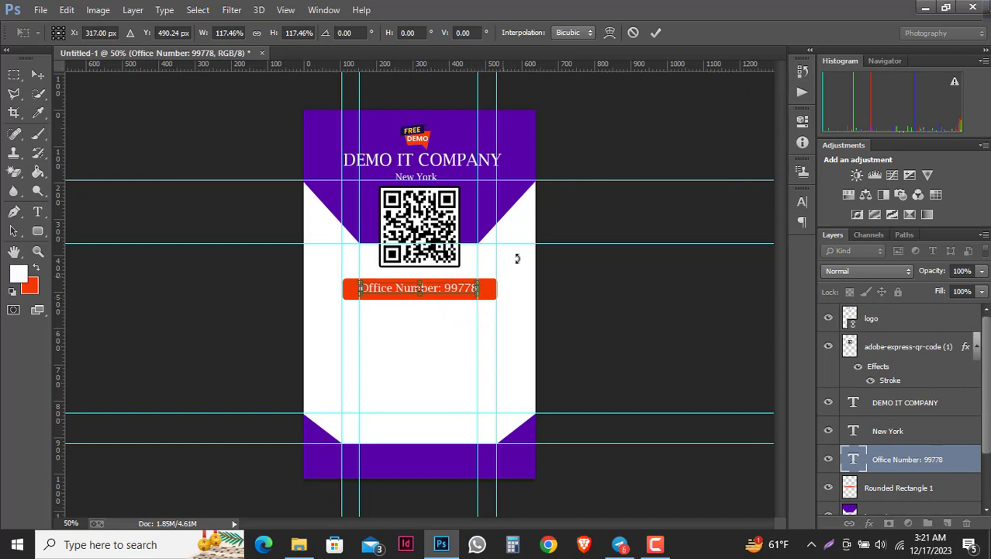
click(656, 33)
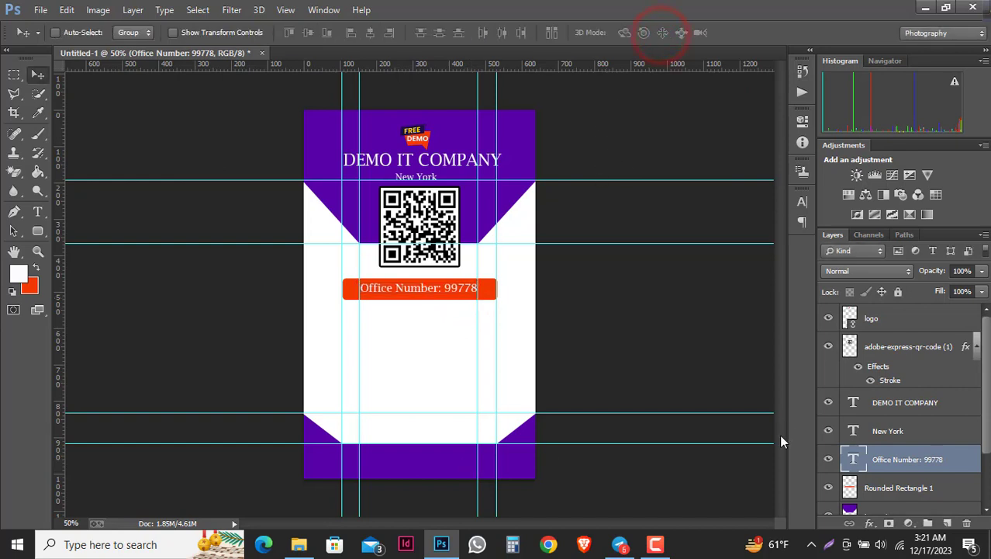
With the Rounded Rectangle 1 layer selected, set the text color to near-black #040404.
scroll(905, 486, down, 2)
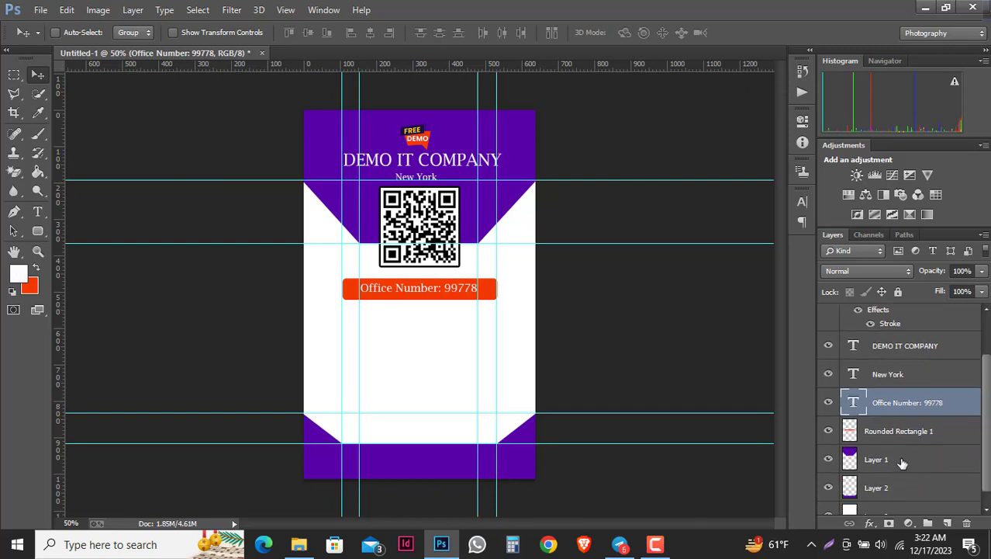
click(900, 433)
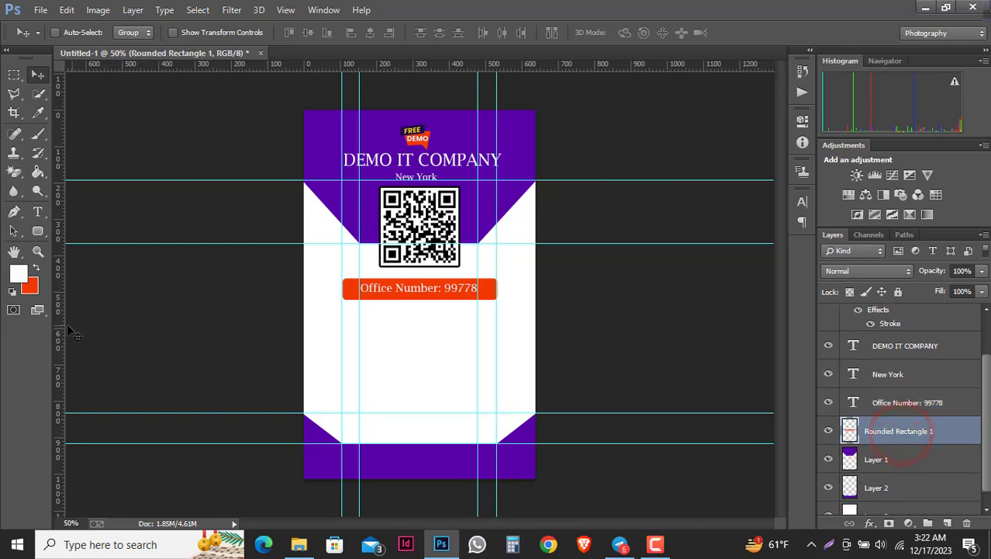
click(44, 209)
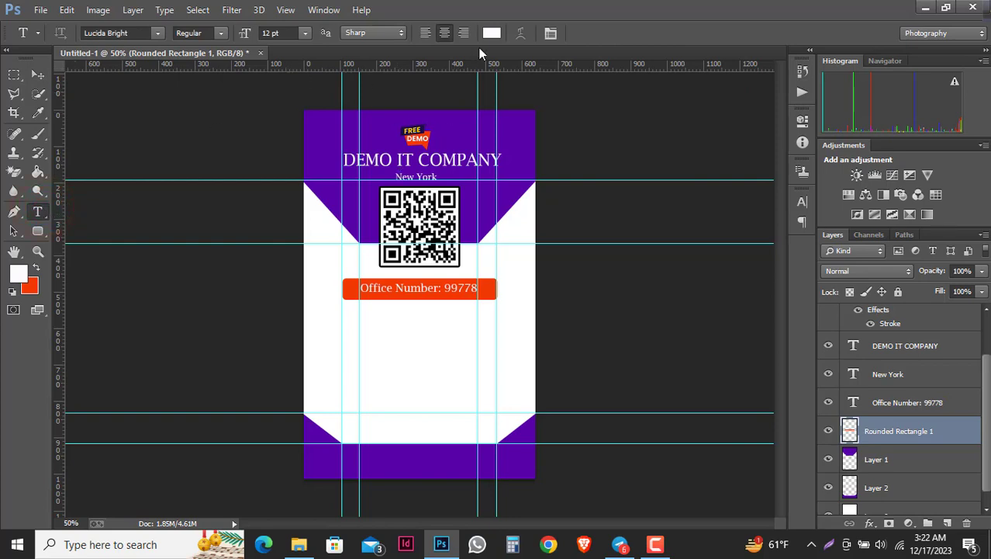
click(492, 32)
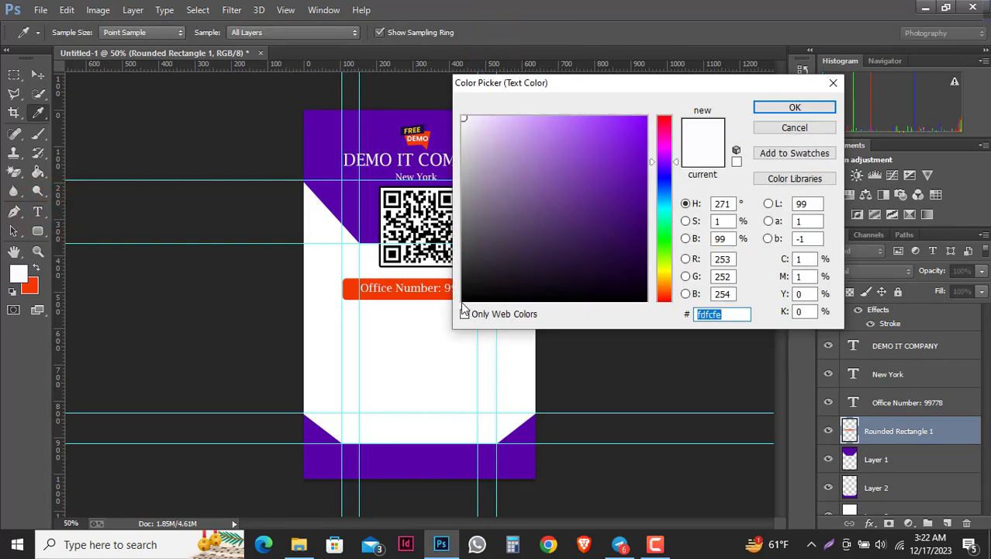
click(463, 305)
click(777, 108)
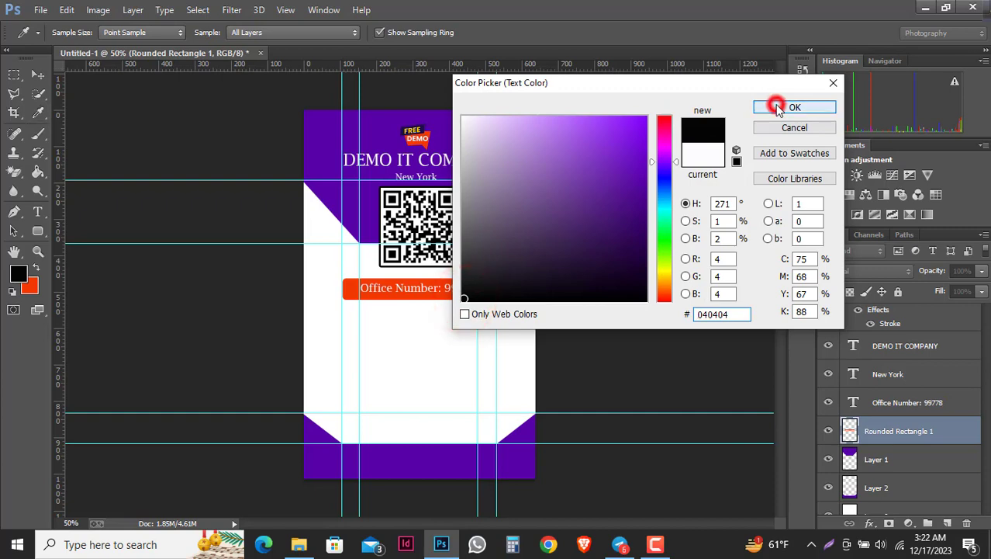
Add the heading "Office Rules" in 12 pt Lucida Bright and move it beneath the orange-red bar, roughly centered on the card.
click(385, 321)
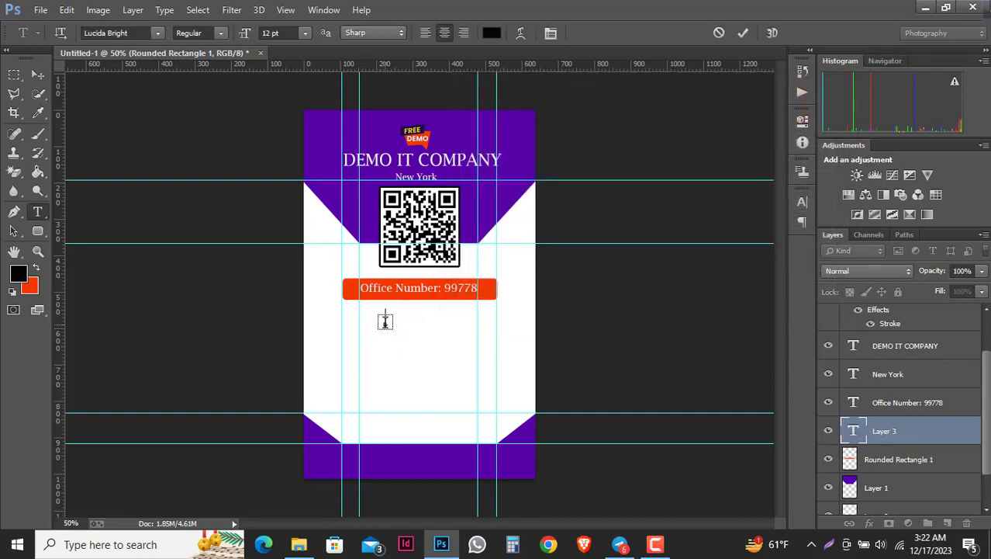
text(0)
text(ffice )
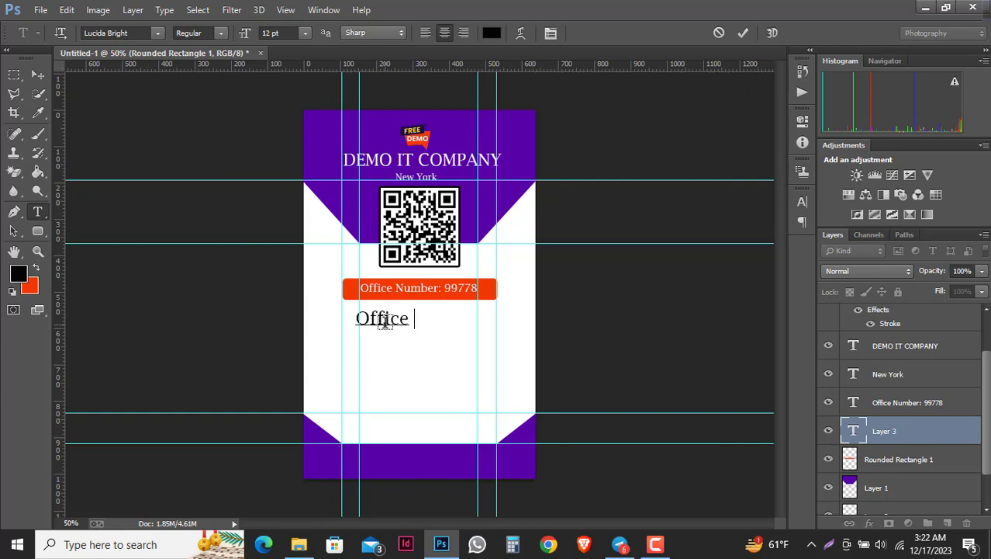
text(Rules)
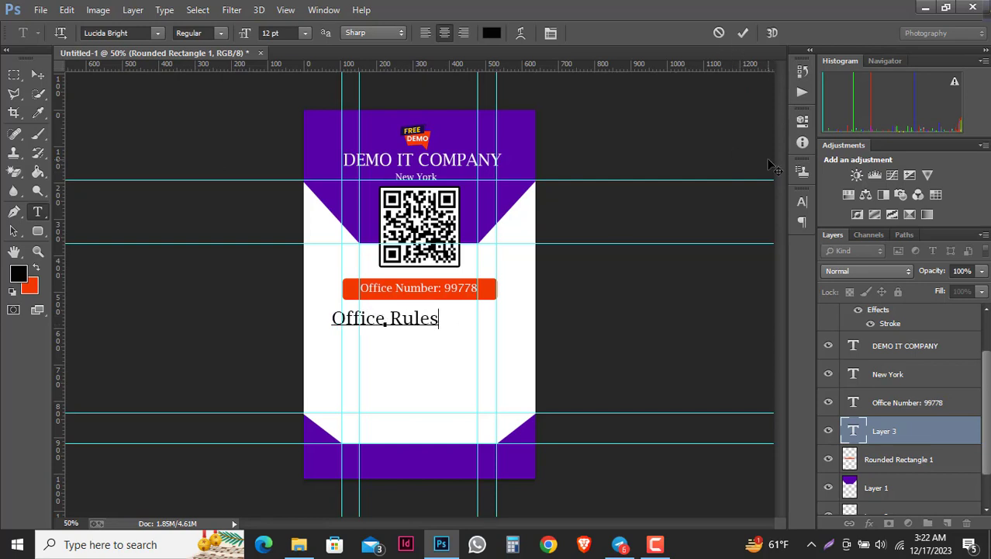
click(35, 74)
drag(402, 323, 432, 320)
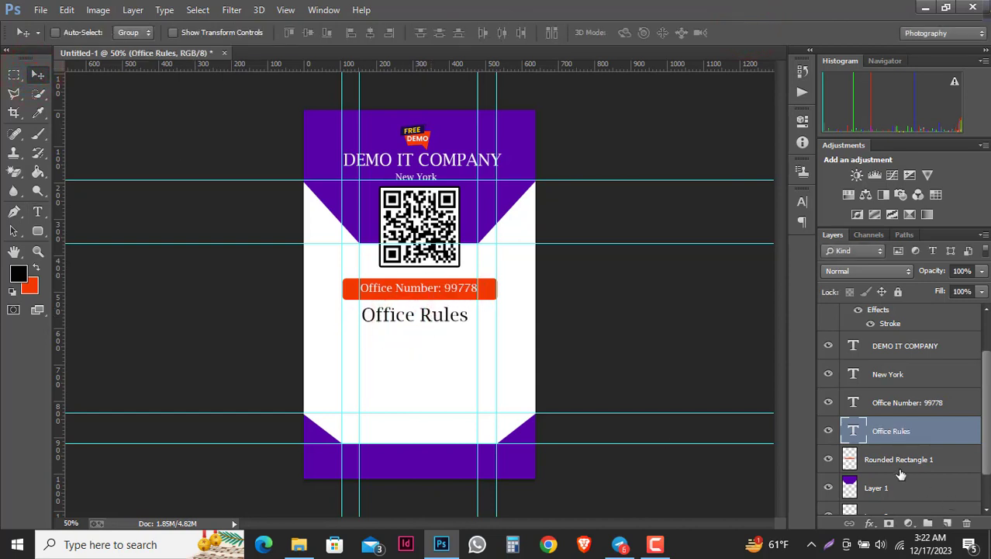
Add a text layer above Rounded Rectangle 1 with the list numbers "1.", "2." and "3." on separate lines below the Office Rules heading.
click(900, 467)
click(37, 211)
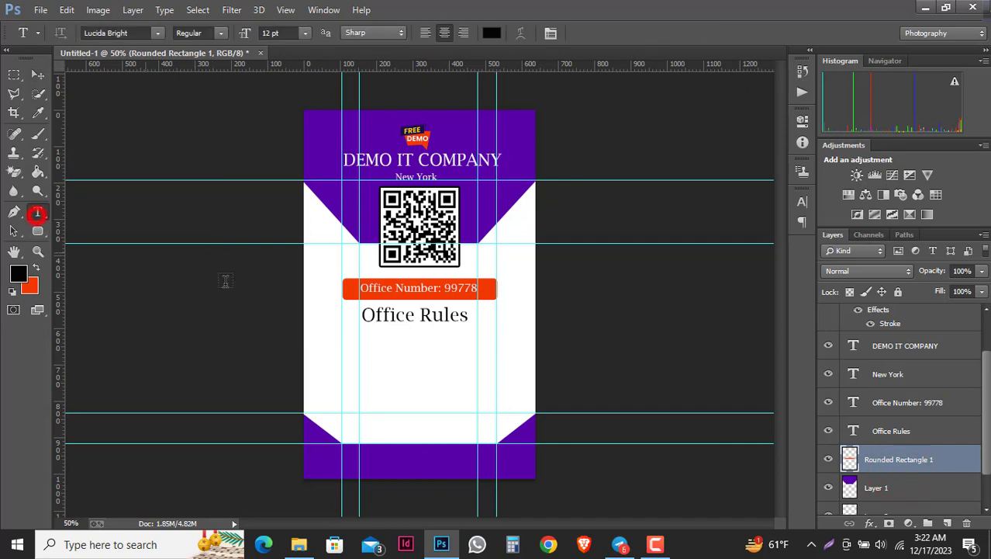
click(344, 345)
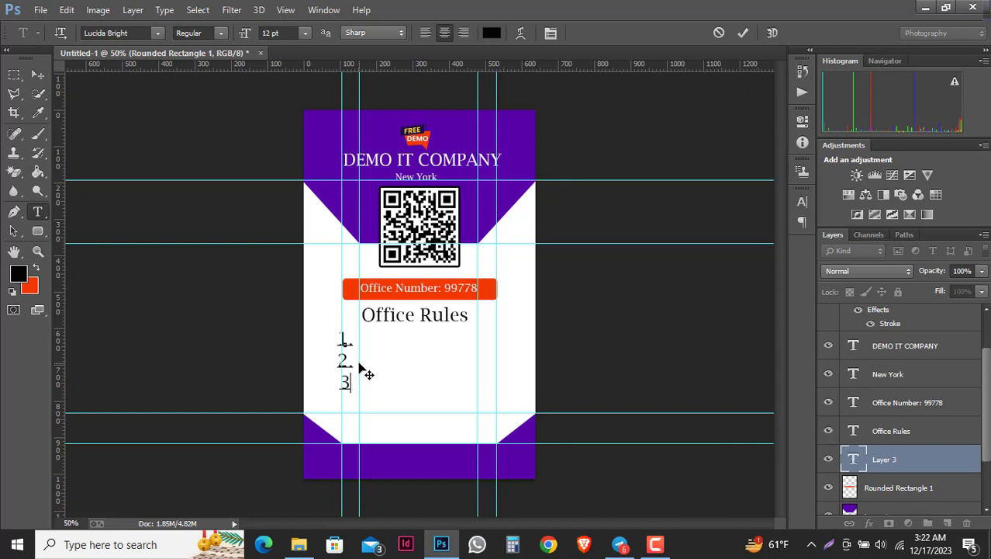
text(.)
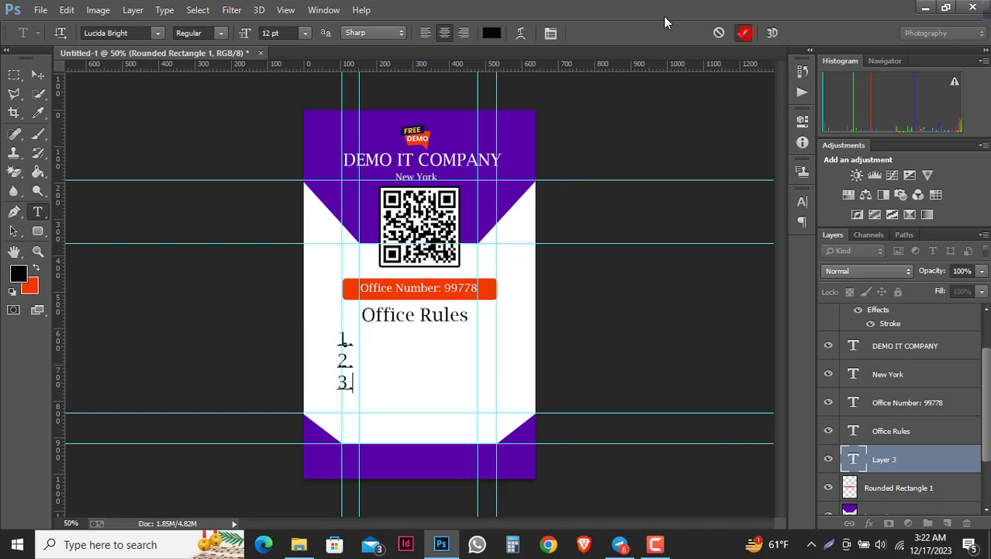
click(743, 32)
click(37, 74)
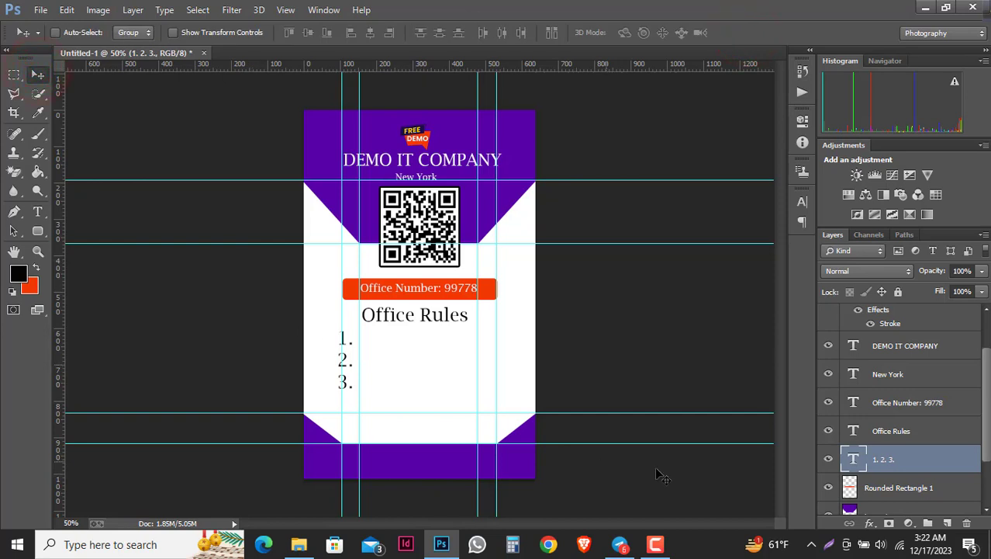
Place Signature-PNG-Photos.png from the Back folder as a linked image directly above Layer 1.
click(898, 489)
scroll(899, 465, down, 2)
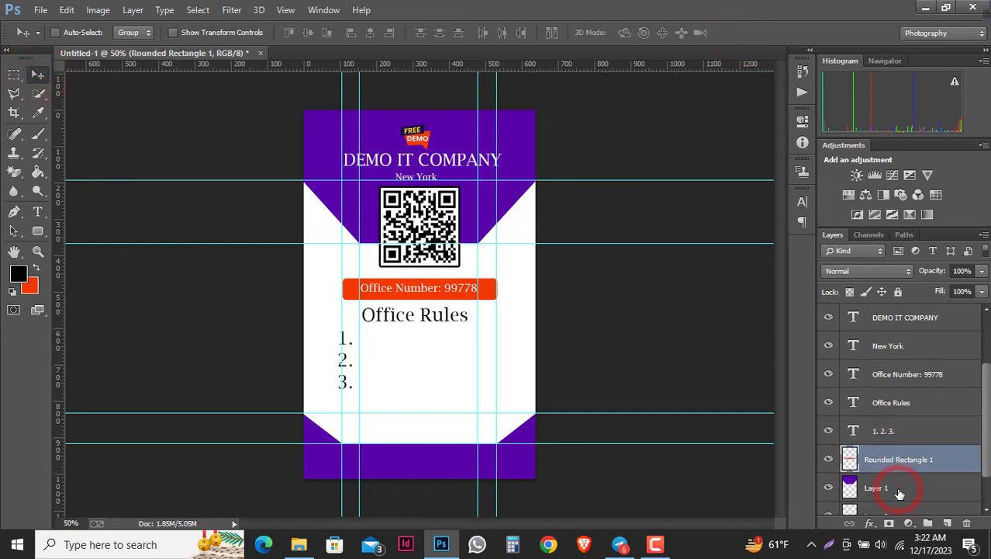
click(899, 463)
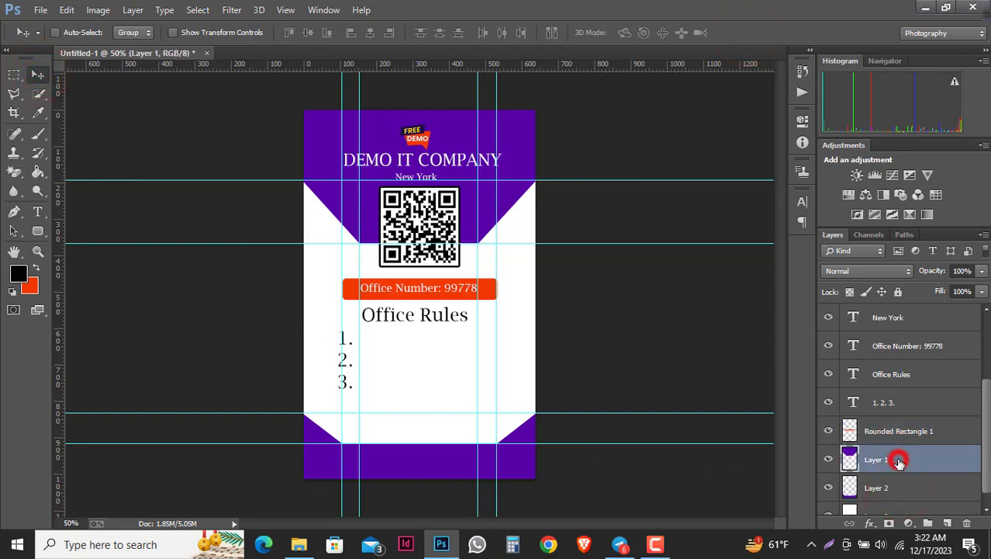
click(38, 9)
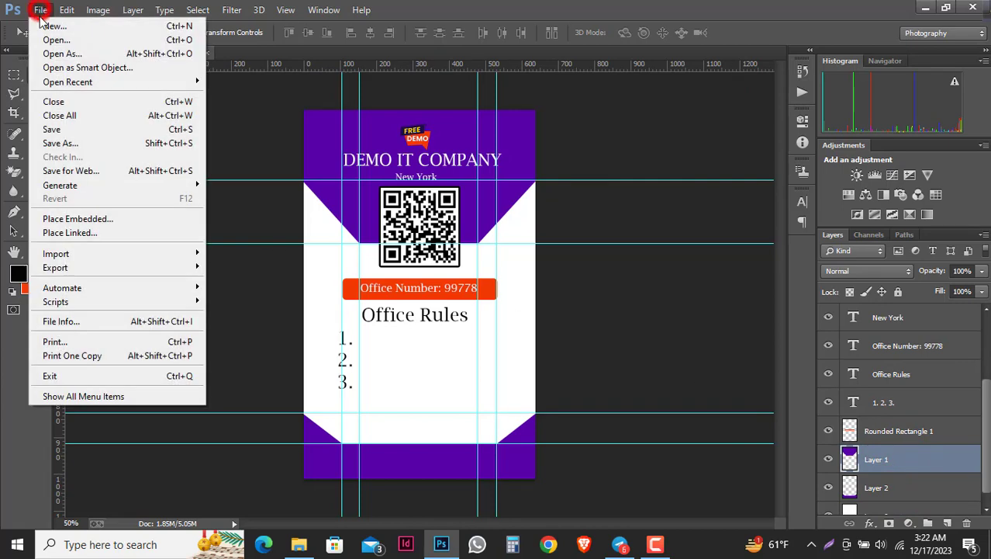
click(81, 234)
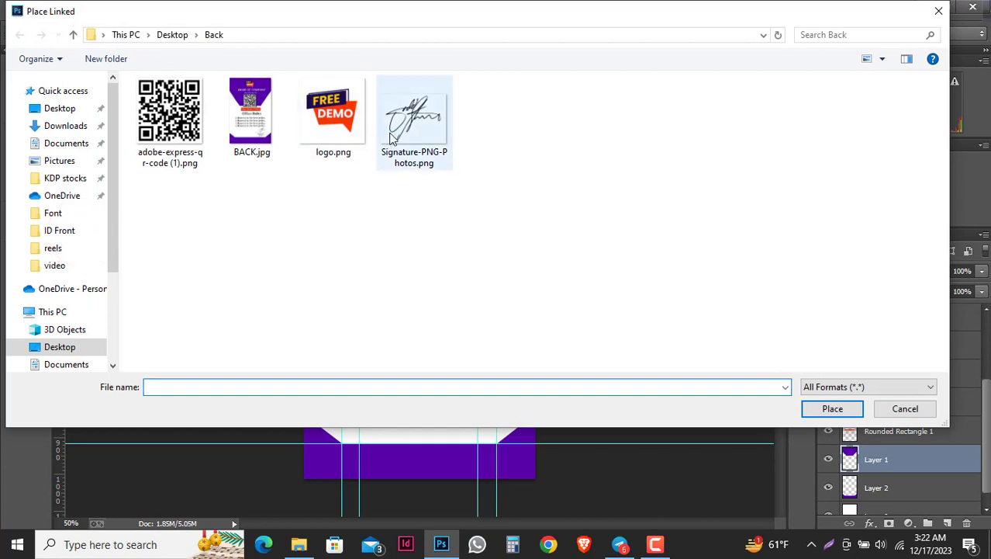
double_click(415, 138)
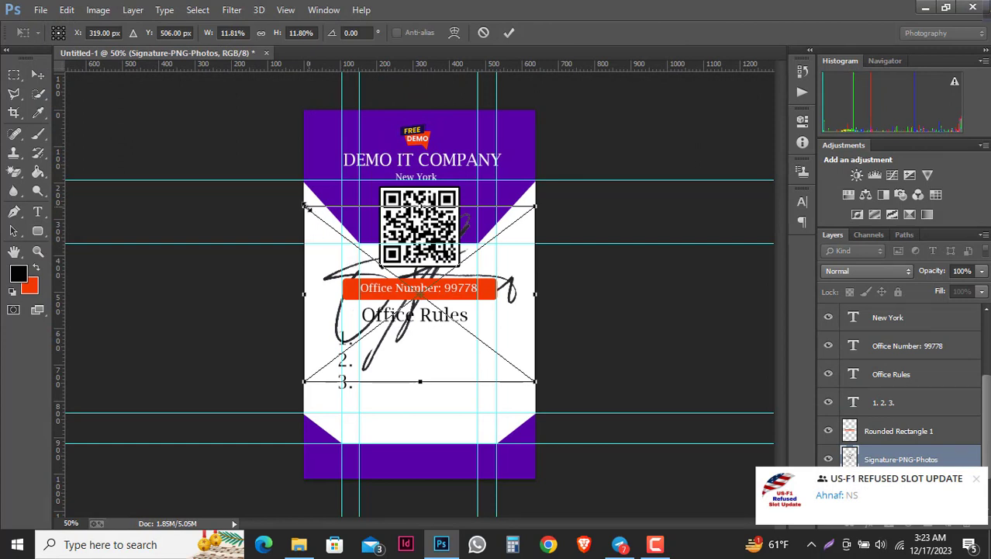
Shrink the placed signature to a small size and position it in the card's lower-right white area, just above the purple footer.
mouse_move(304, 207)
mouse_down()
mouse_move(353, 233)
mouse_move(480, 364)
mouse_move(483, 420)
mouse_up()
click(509, 32)
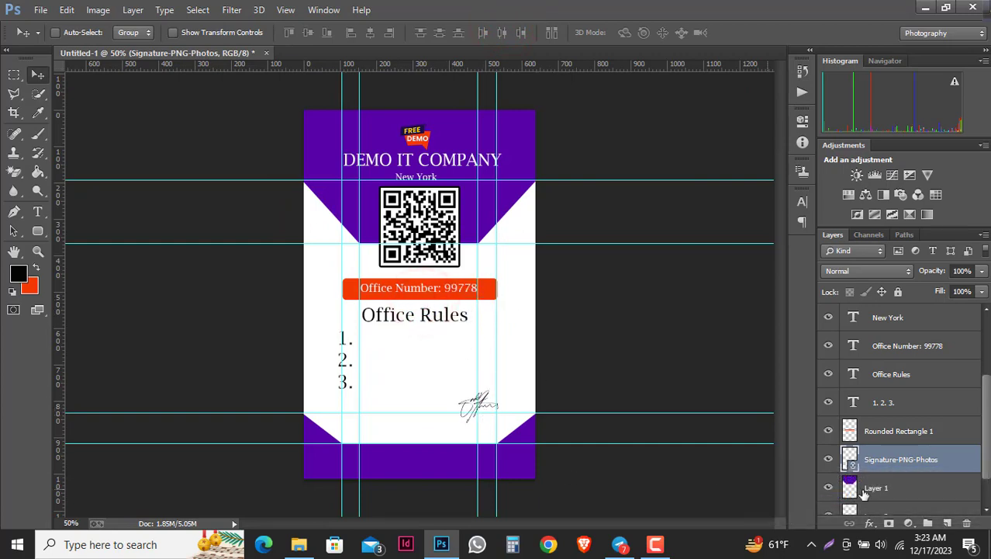
right_click(884, 461)
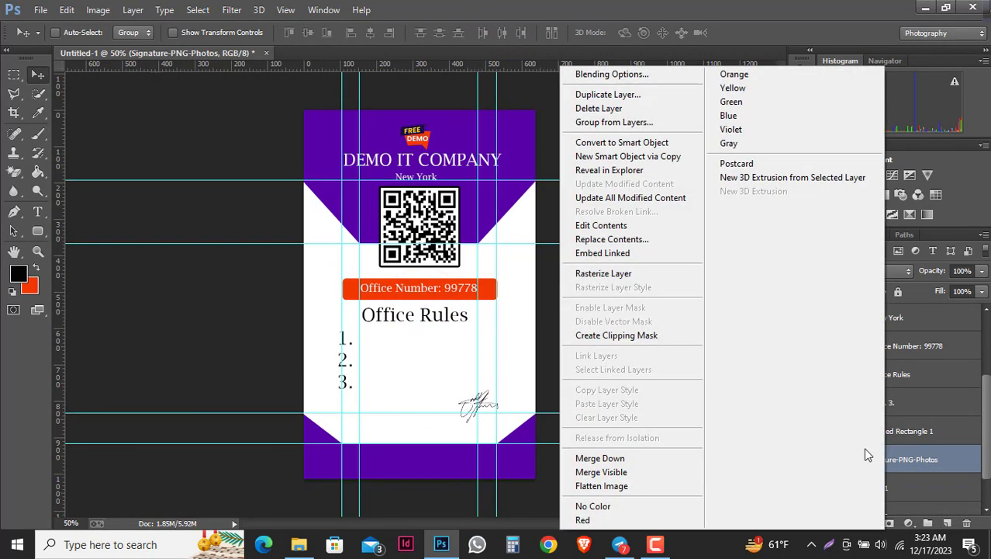
click(648, 335)
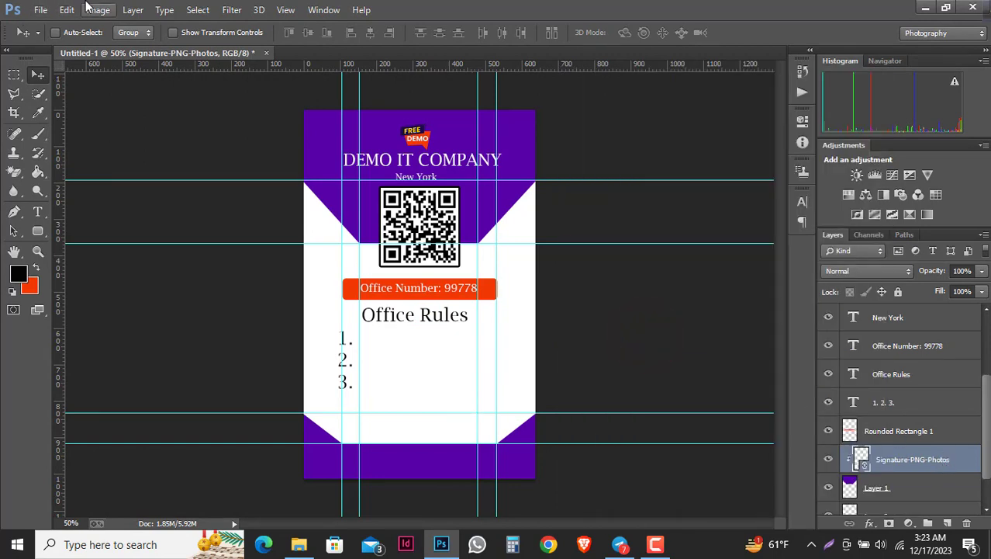
click(96, 10)
mouse_move(68, 10)
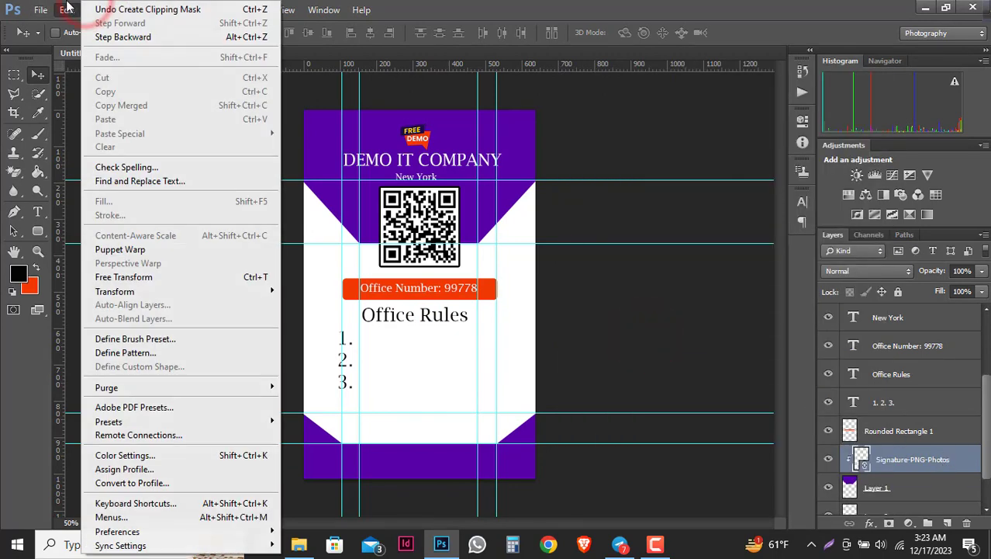
click(106, 38)
Rasterize the Signature-PNG-Photos layer and nudge the signature slightly.
right_click(884, 459)
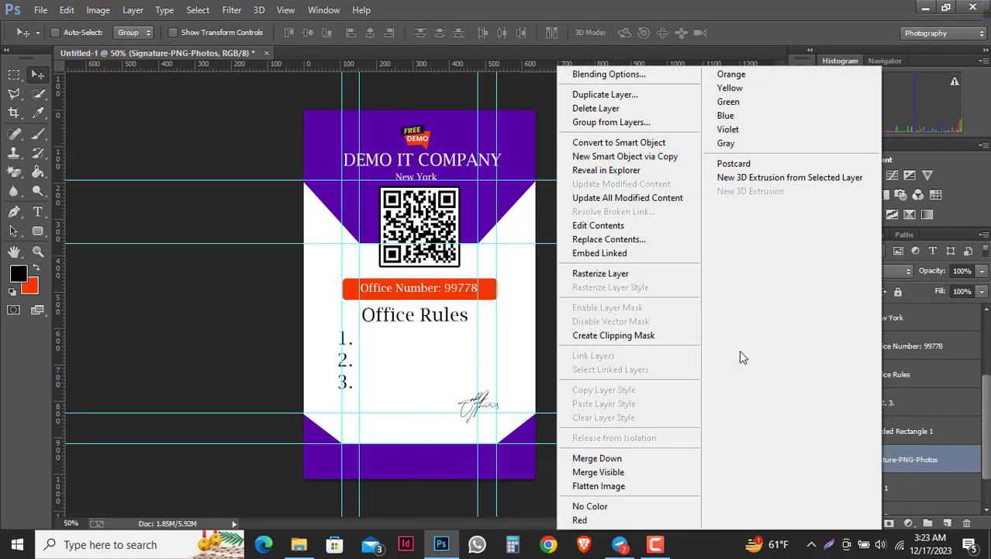
click(638, 272)
drag(478, 403, 477, 401)
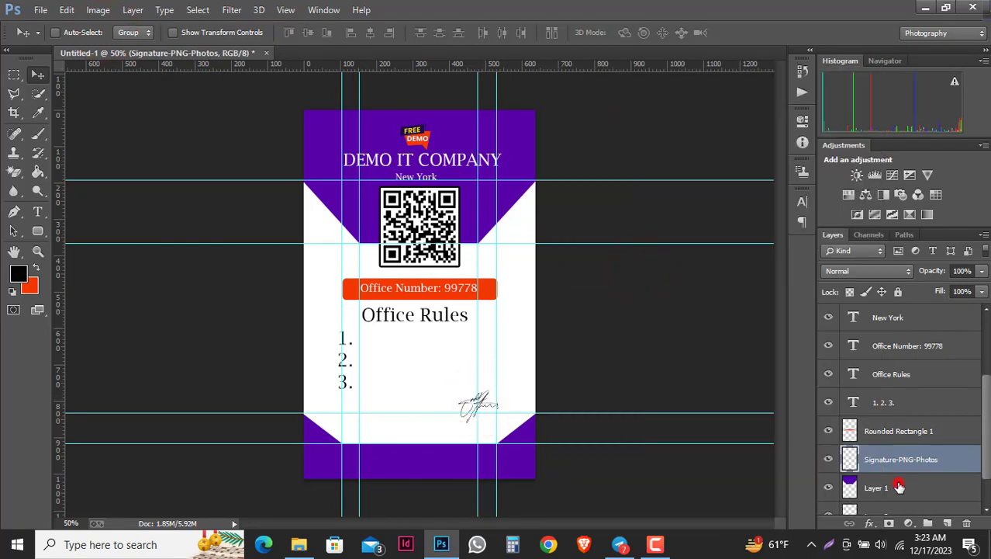
Add a 12 pt Lucida Bright text layer directly above Layer 1 reading "Manager" with "D.T.C" on a second line, below the signature.
click(899, 486)
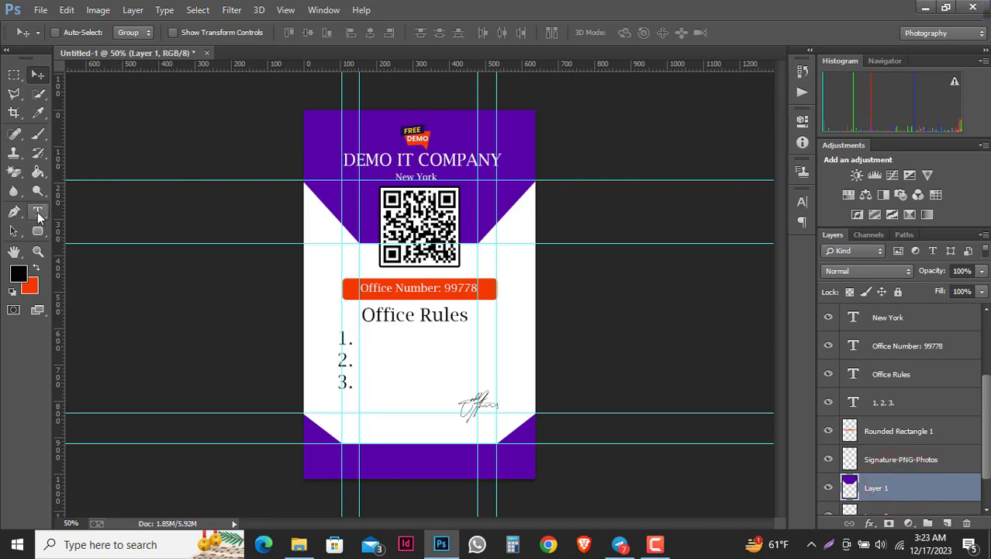
click(38, 212)
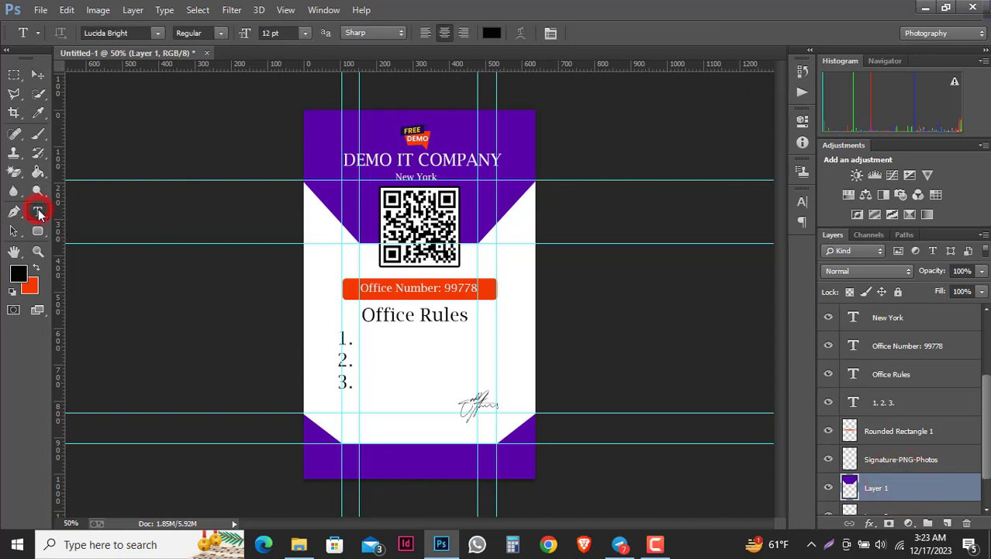
click(452, 432)
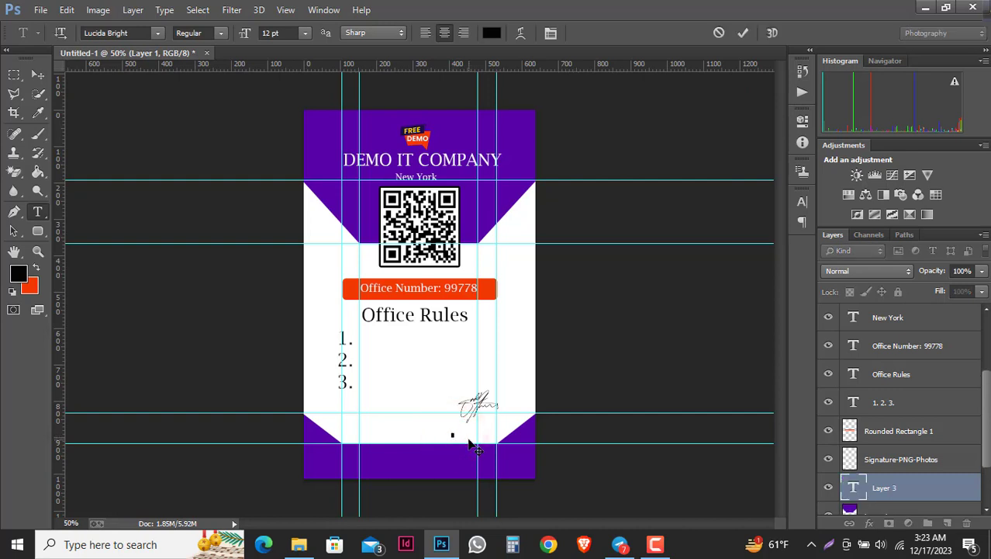
text(Manager)
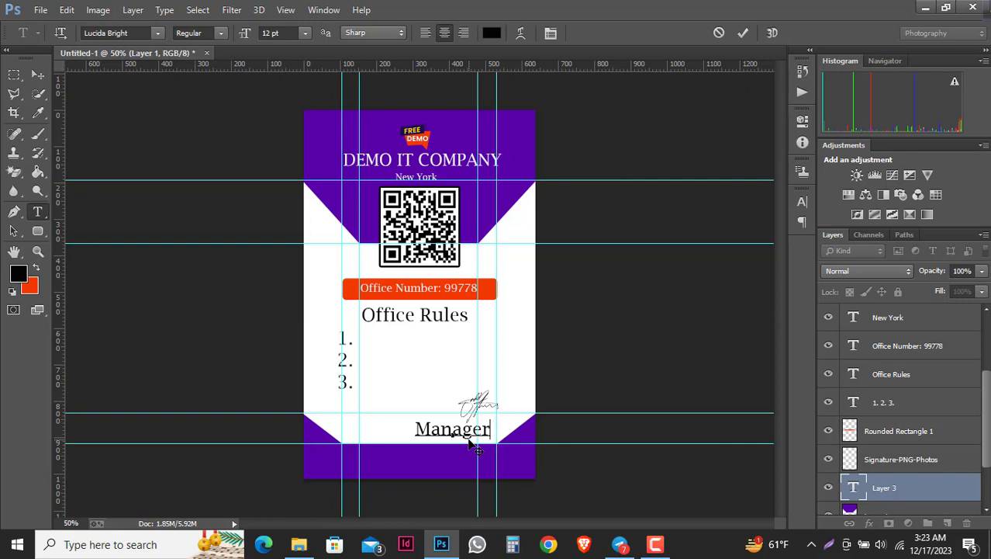
text(.)
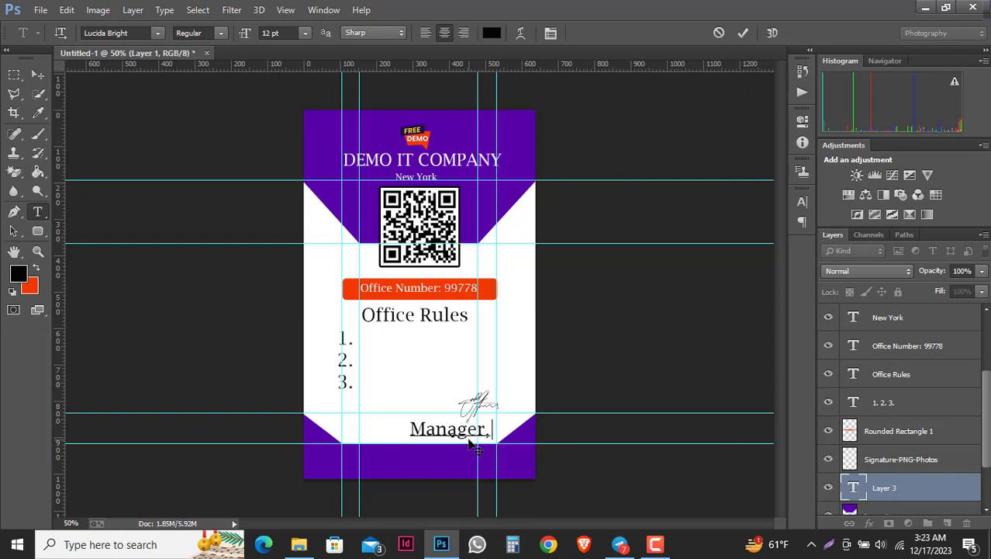
key(BackSpace)
key(BackSpace)
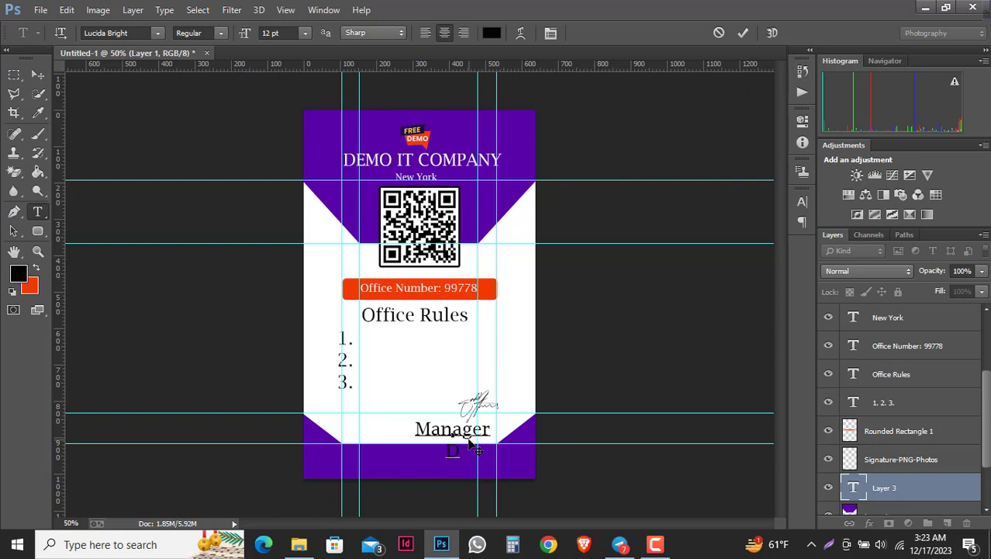
text(.T.C)
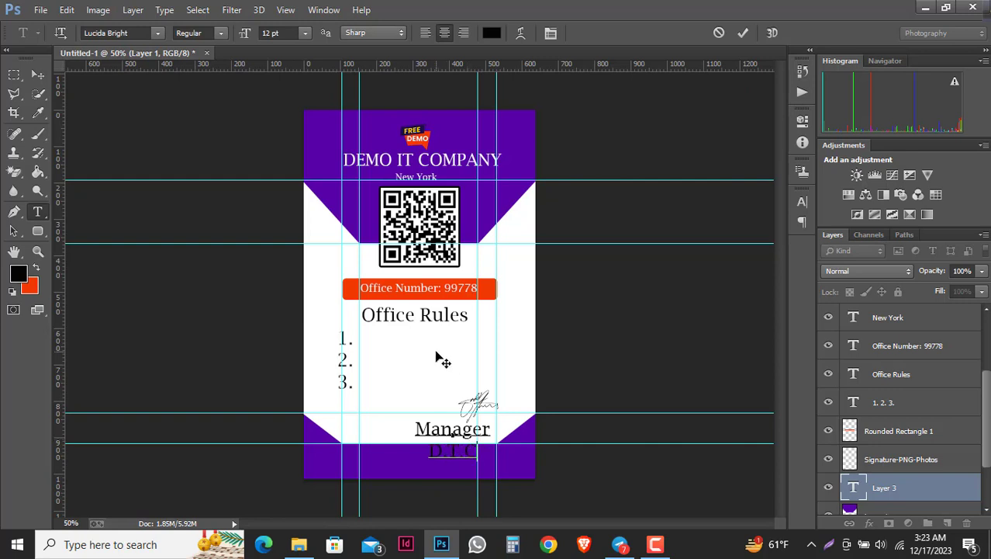
click(744, 33)
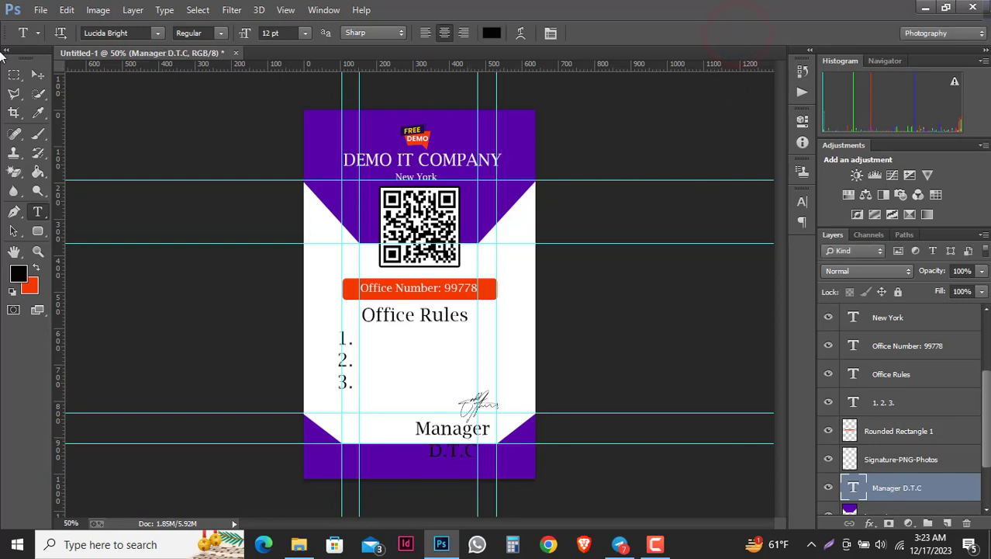
Scale the Manager D.T.C text to about 46.67% and move it directly beneath the signature, clear of the purple footer.
click(35, 73)
key(ctrl+t)
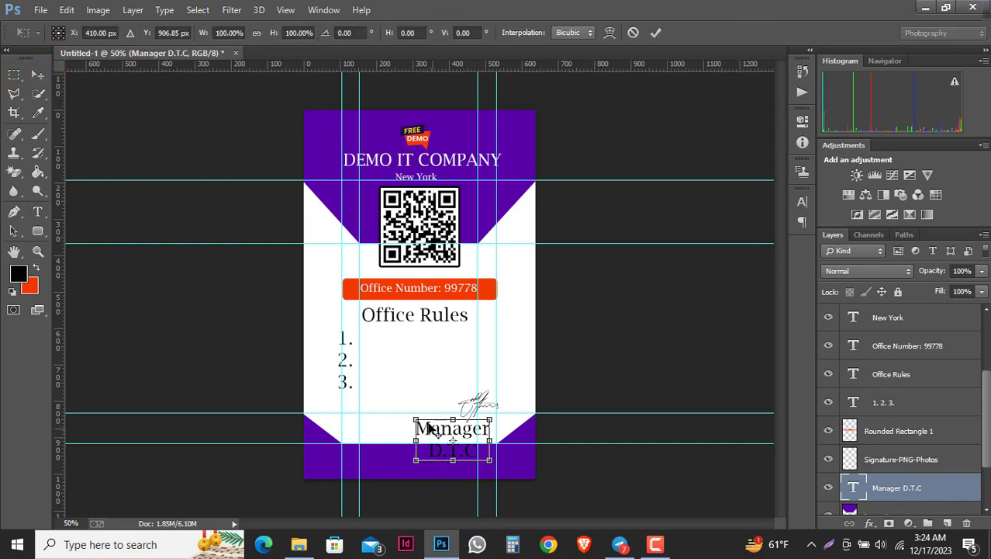
drag(417, 420, 433, 428)
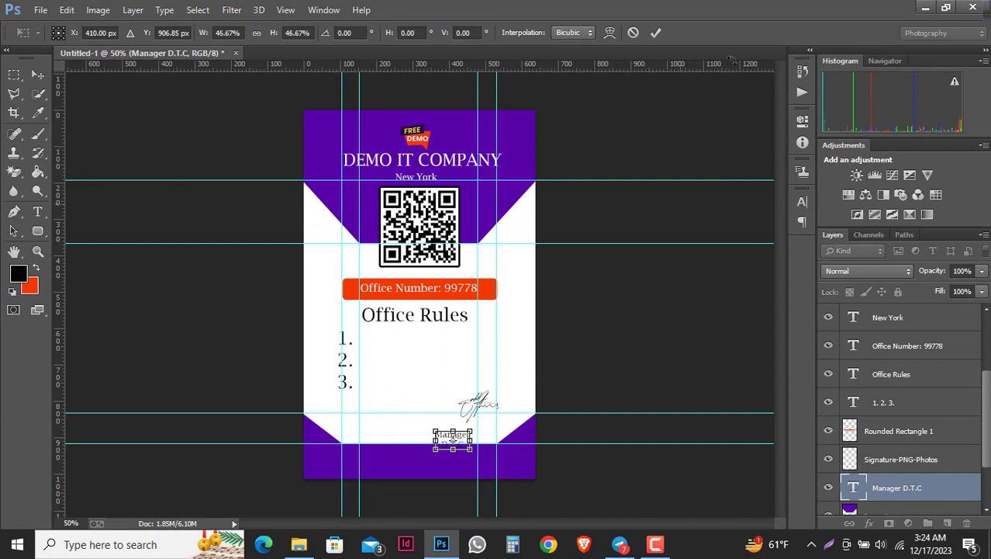
click(656, 33)
drag(457, 439, 485, 435)
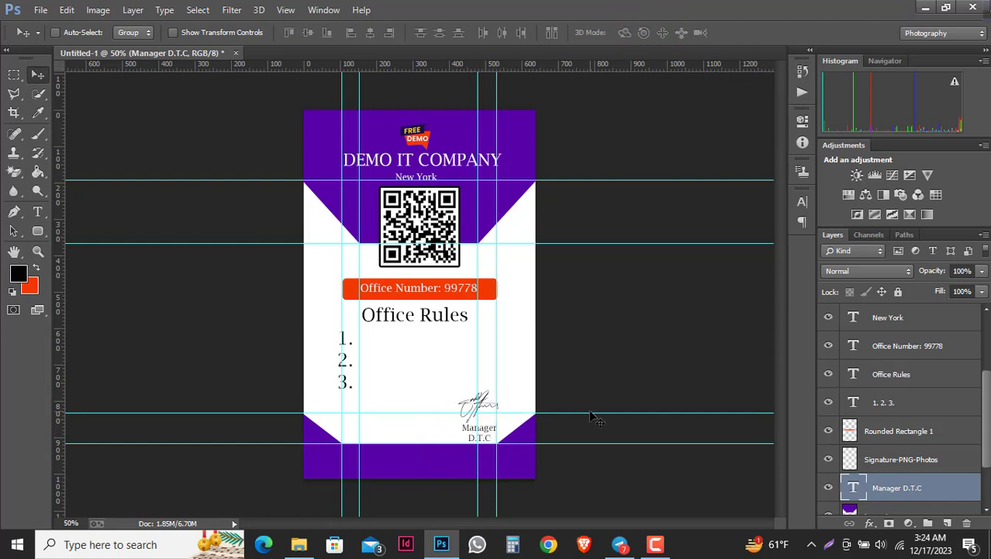
Merge all visible layers of the card into Layer 0.
scroll(923, 457, down, 3)
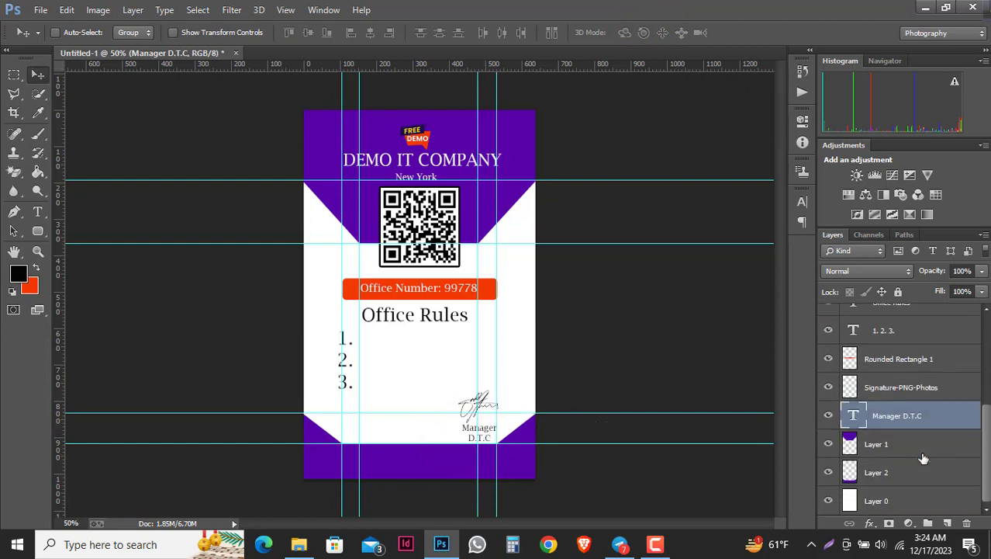
click(904, 500)
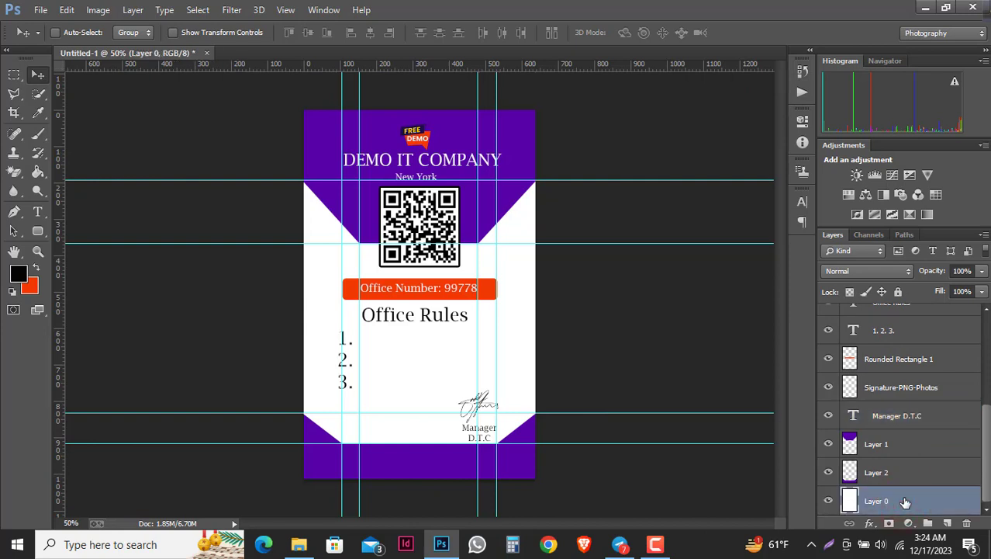
right_click(904, 502)
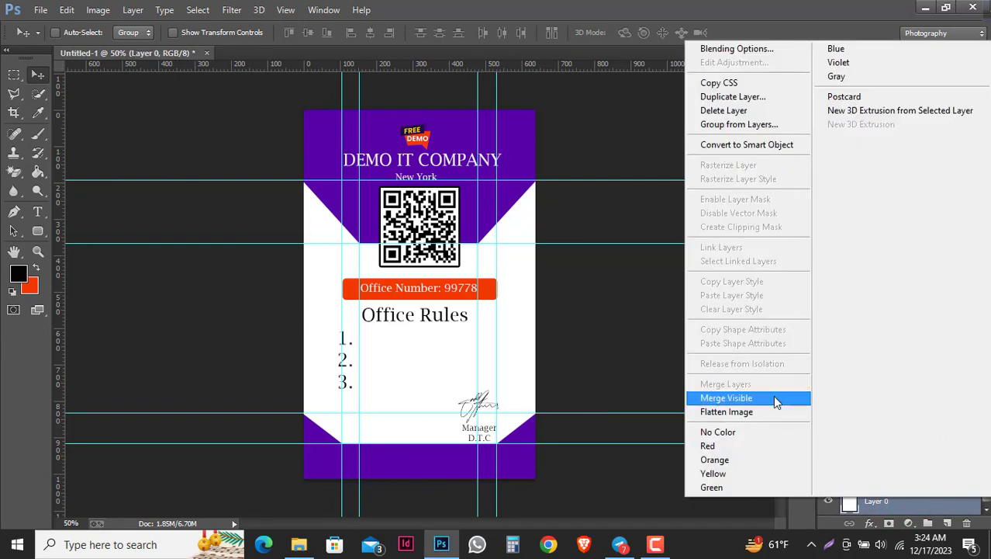
click(754, 399)
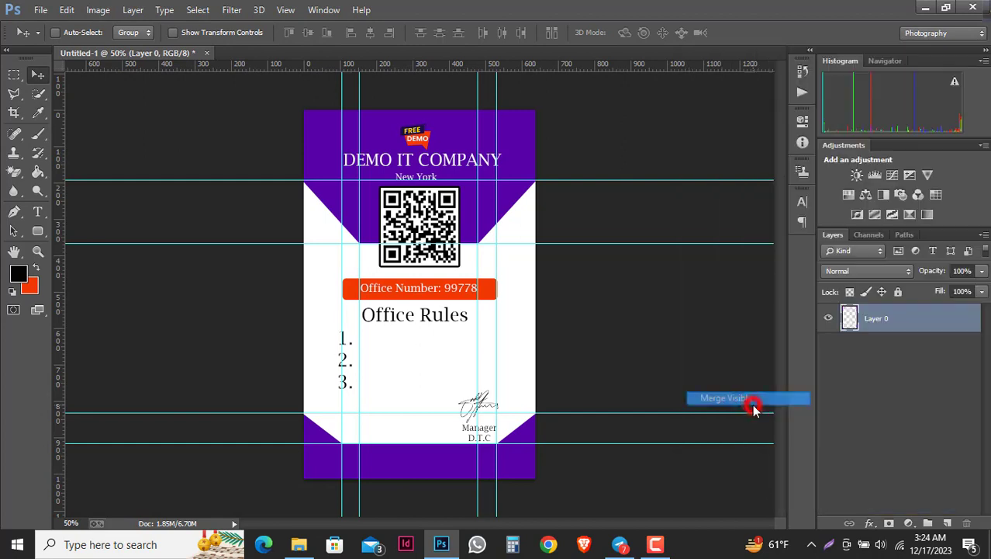
Save the card as a Photoshop PDF copy named BACKD in the Back folder, using the High Quality Print preset.
click(41, 9)
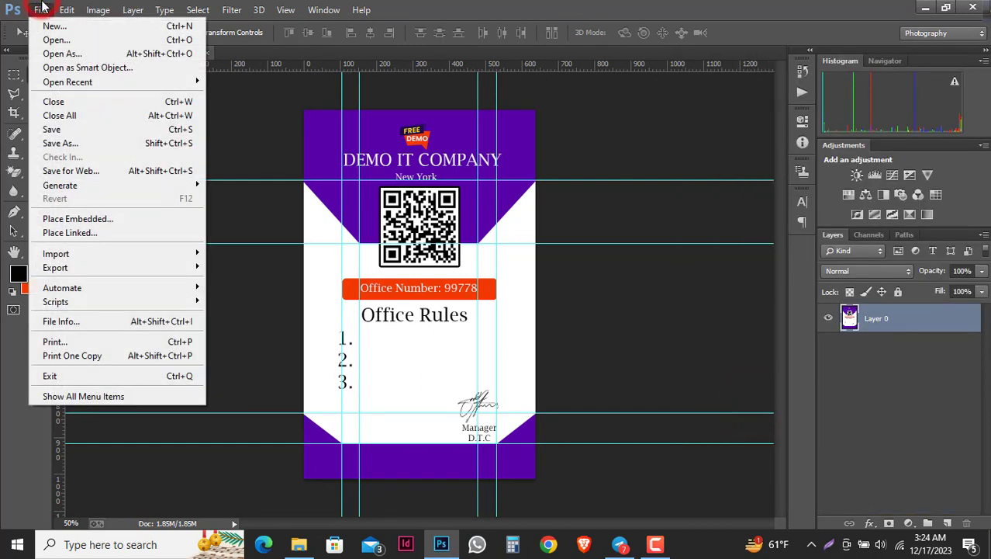
click(74, 143)
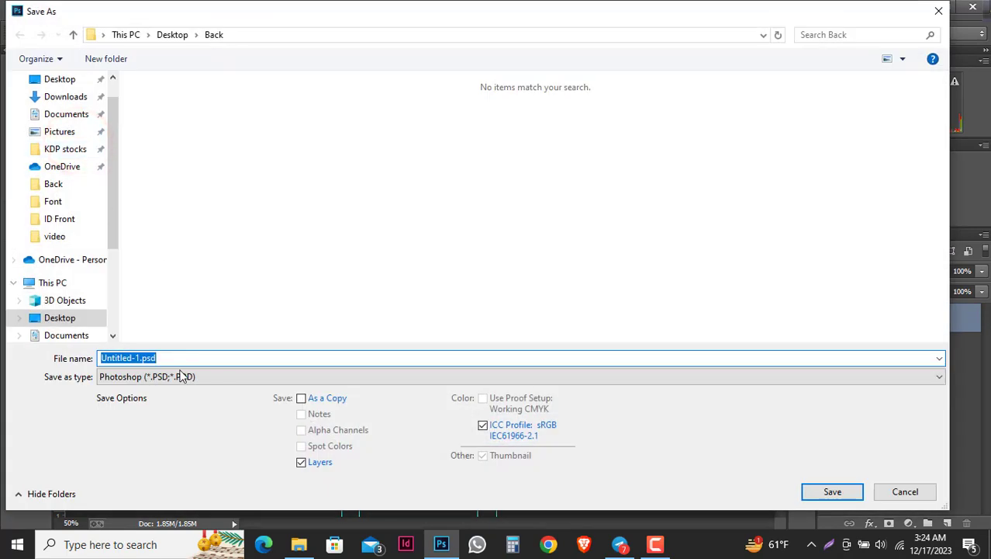
click(181, 376)
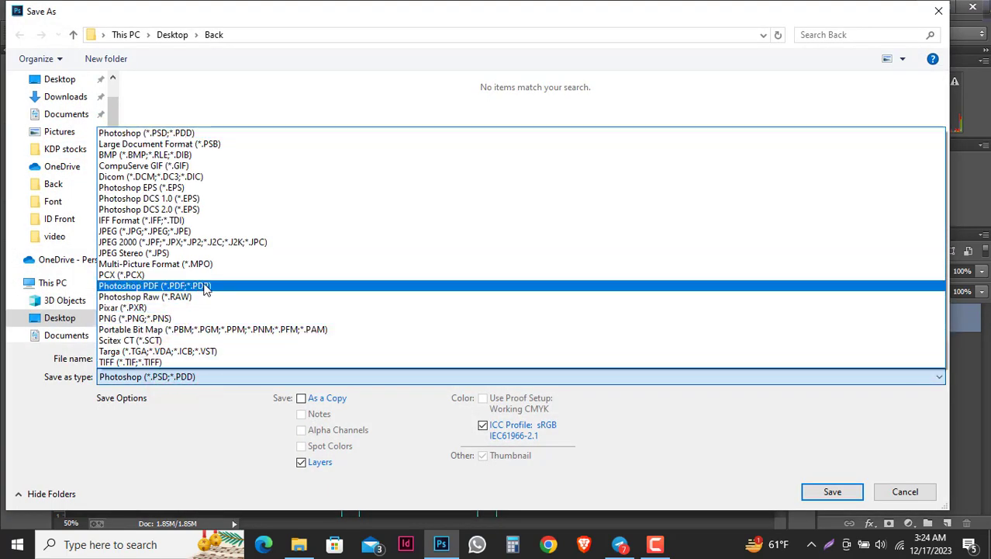
click(204, 286)
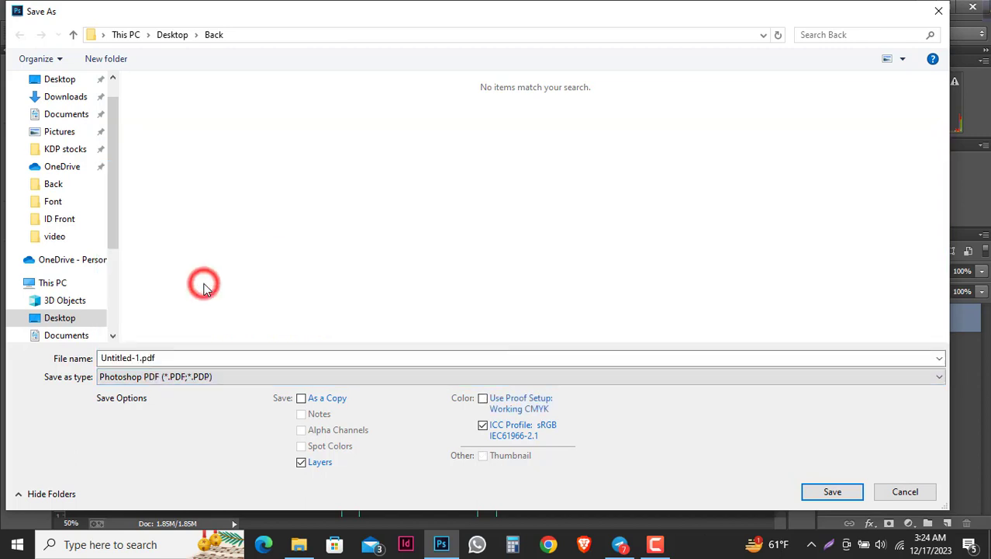
double_click(174, 355)
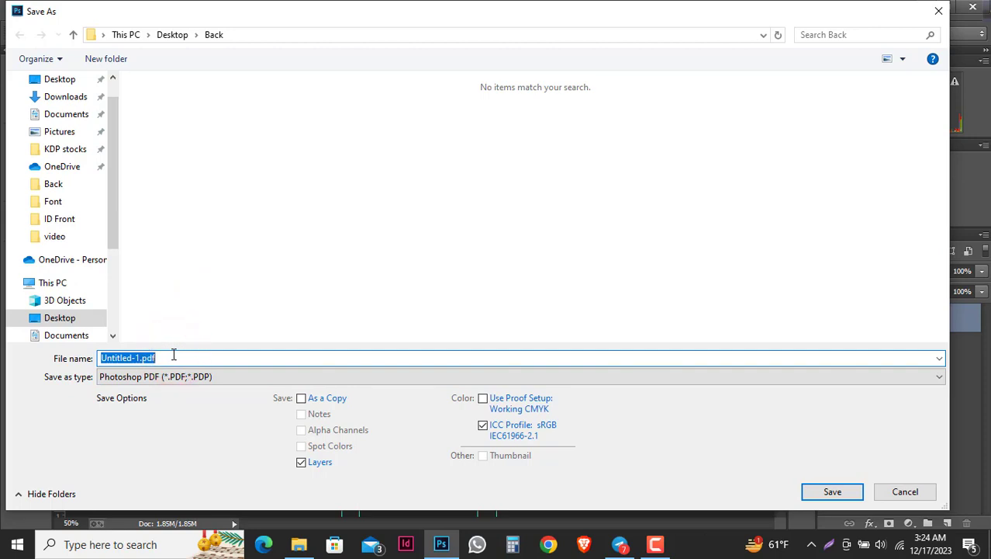
text(BACK)
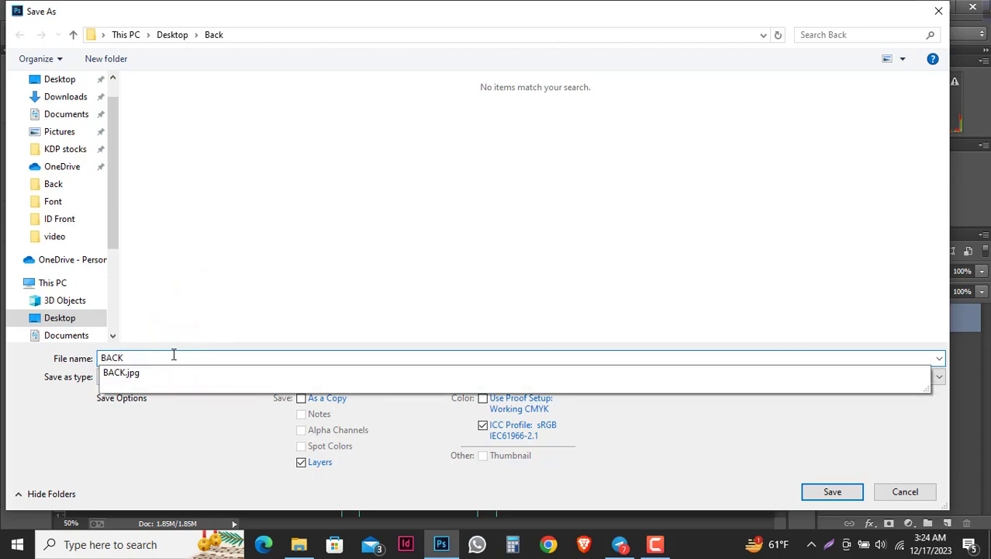
text(D)
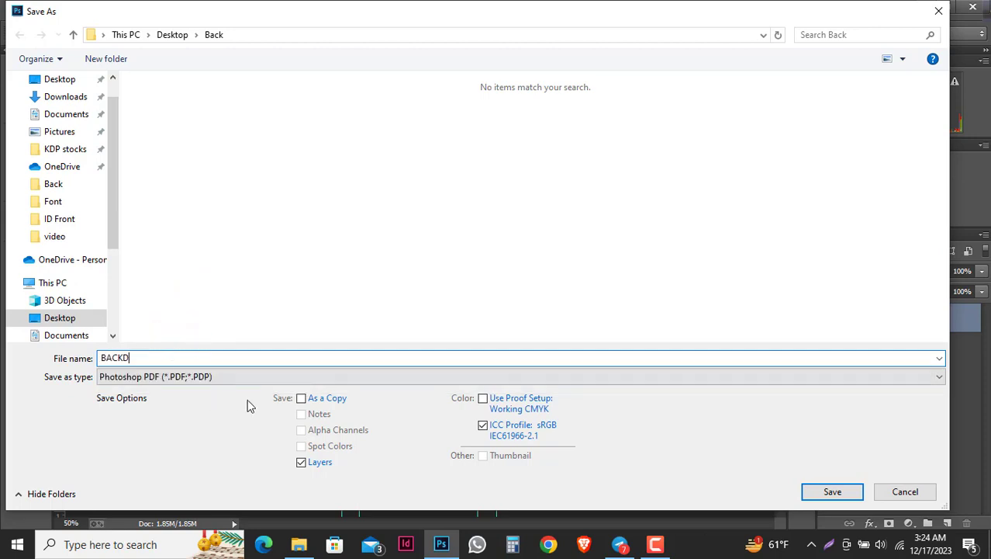
click(301, 398)
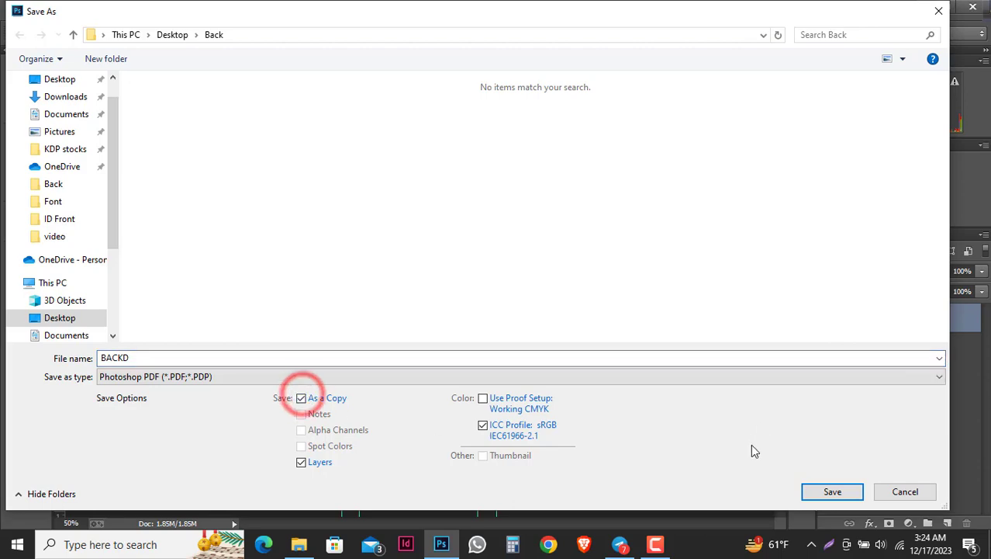
click(834, 494)
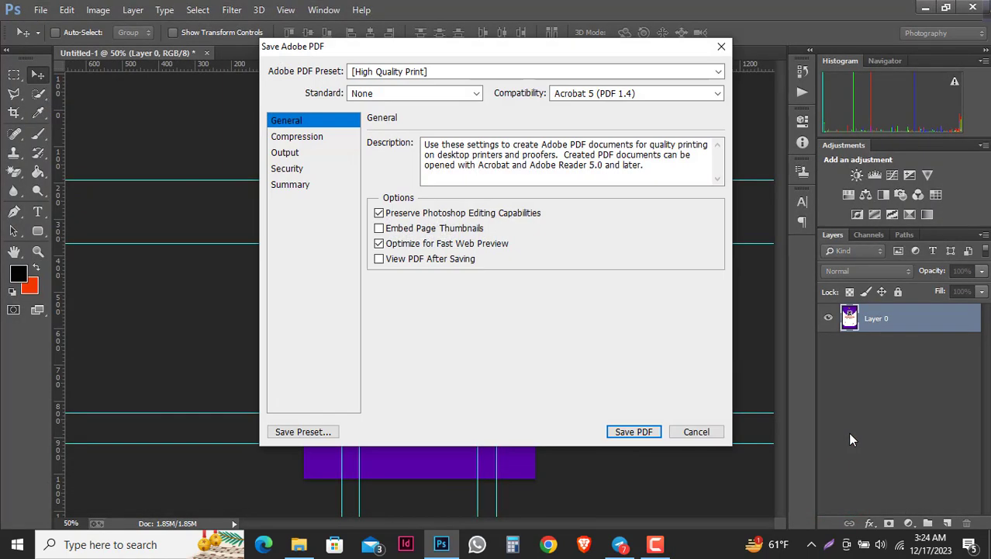
click(641, 429)
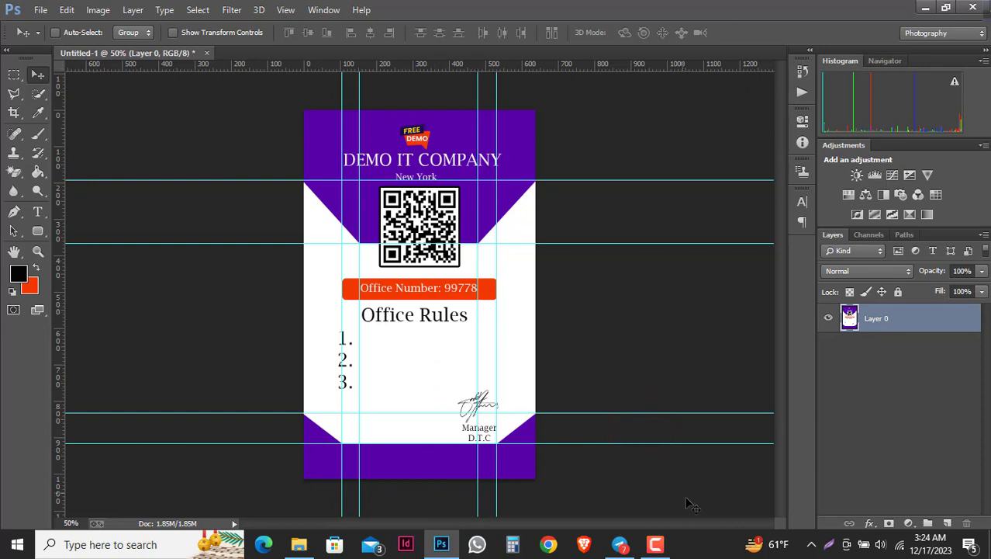
click(664, 550)
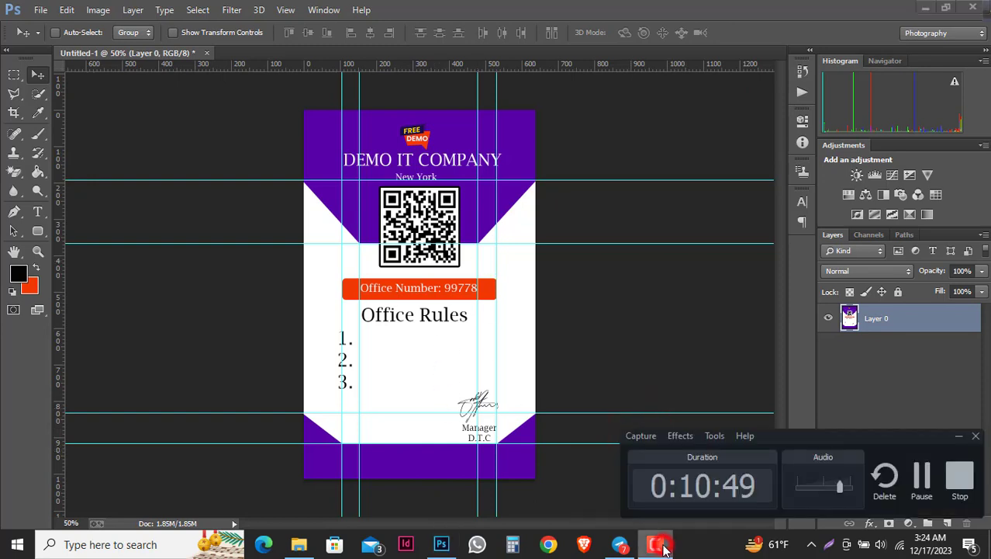